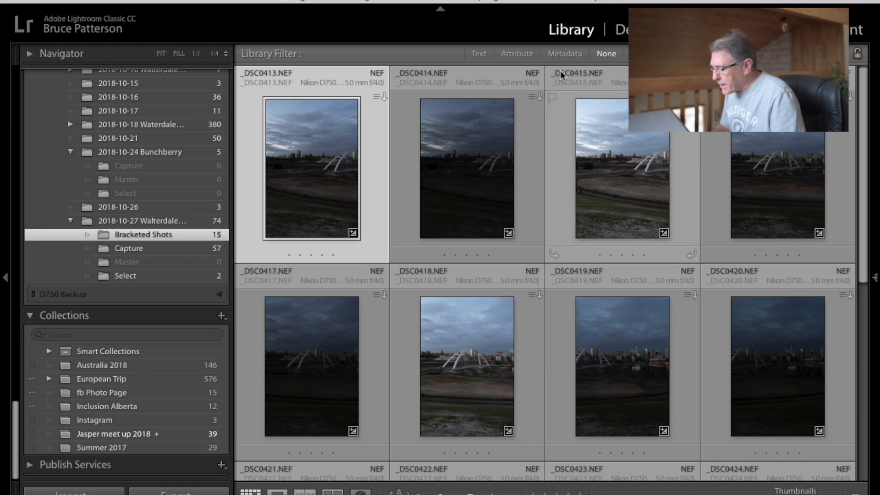
Review the bracketed shots and the first image's Lens Corrections settings in Develop before returning to the grid.
{"action": "scroll", "coordinate": [571, 109], "scroll_direction": "down", "scroll_amount": 4}
{"action": "scroll", "coordinate": [568, 103], "scroll_direction": "down", "scroll_amount": 5}
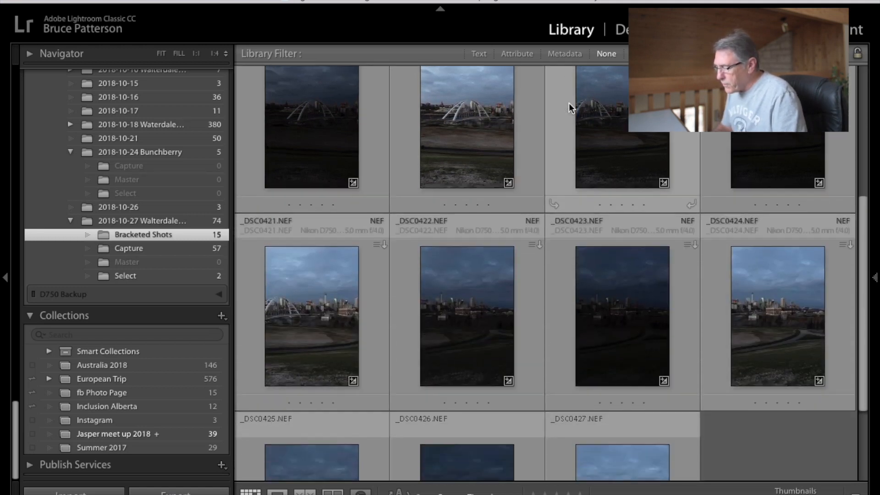
{"action": "scroll", "coordinate": [568, 102], "scroll_direction": "up", "scroll_amount": 8}
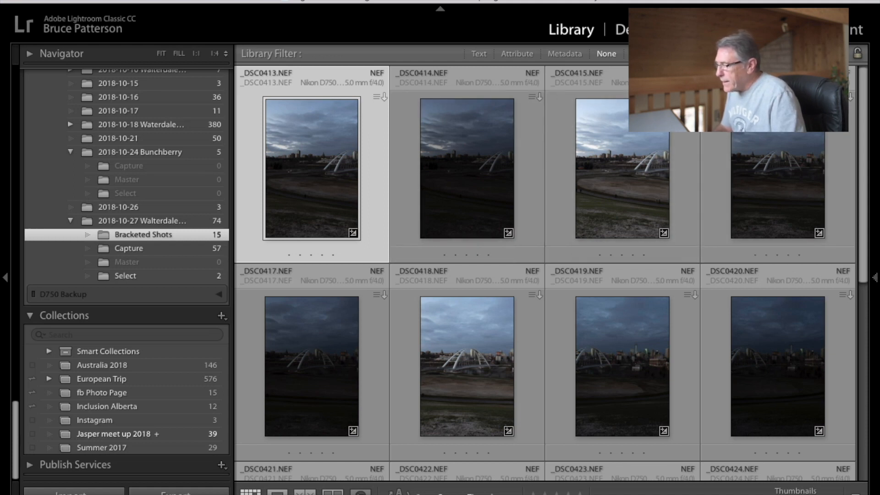
{"action": "left_click", "coordinate": [622, 29]}
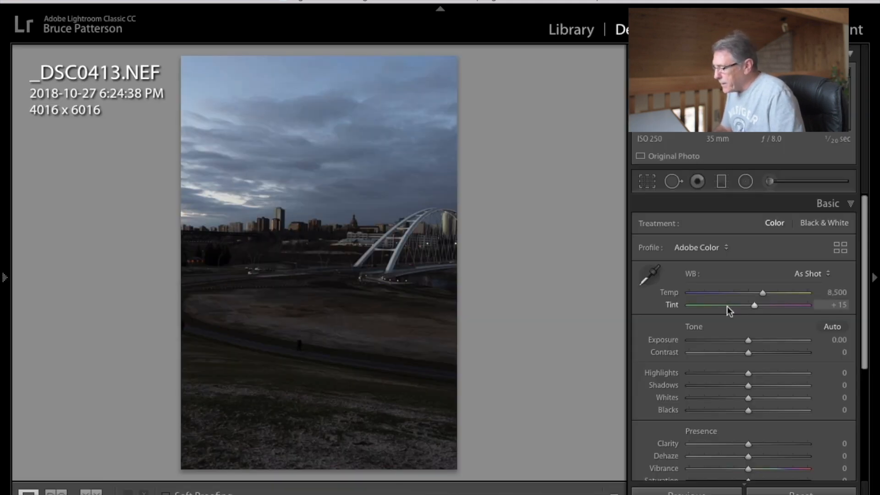
{"action": "scroll", "coordinate": [726, 306], "scroll_direction": "down", "scroll_amount": 5}
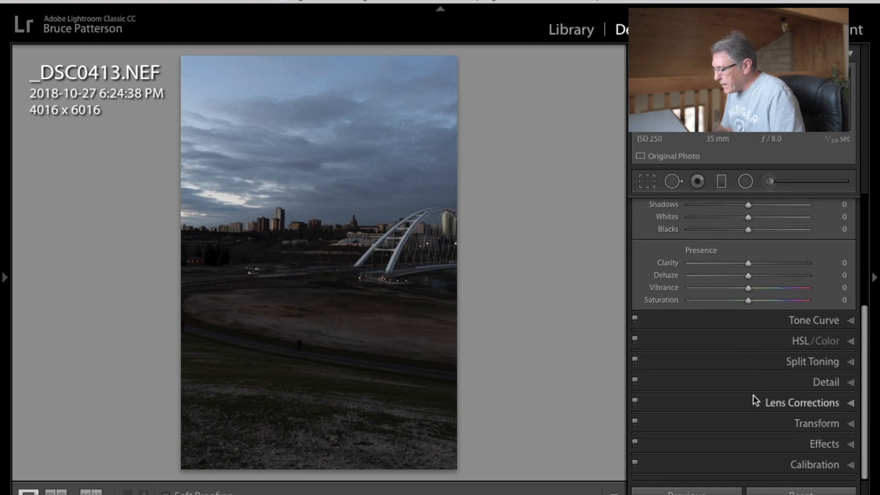
{"action": "left_click", "coordinate": [762, 405]}
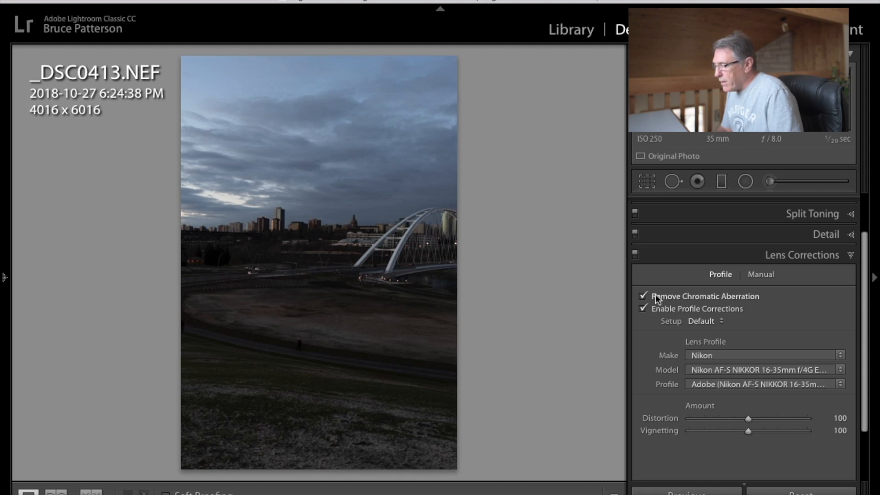
{"action": "left_click", "coordinate": [647, 250]}
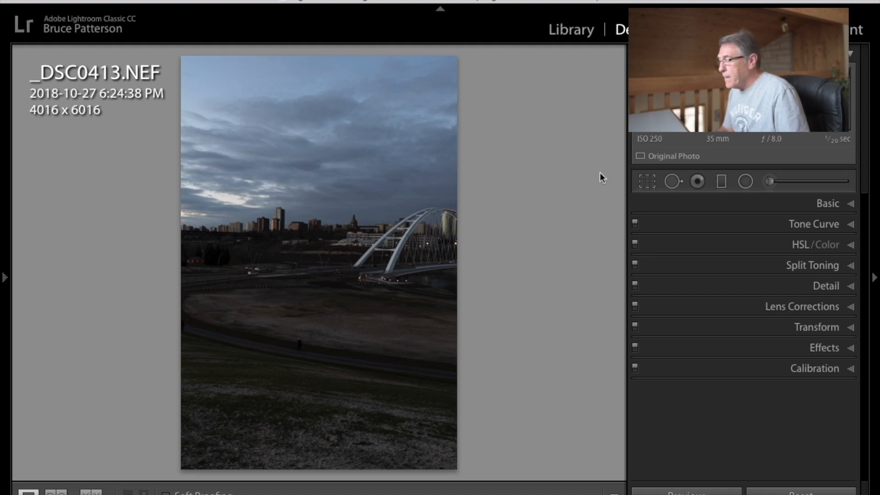
{"action": "left_click", "coordinate": [569, 33]}
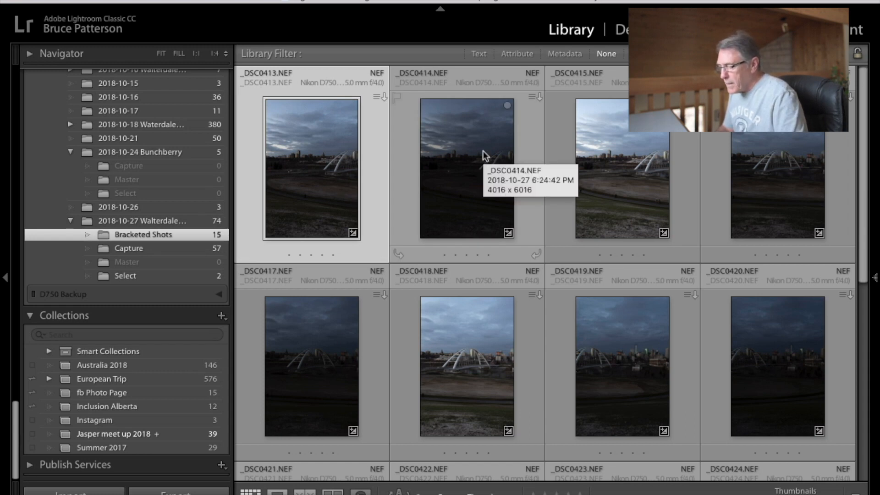
Select all photos in the Bracketed Shots folder.
{"action": "scroll", "coordinate": [483, 151], "scroll_direction": "down", "scroll_amount": 5}
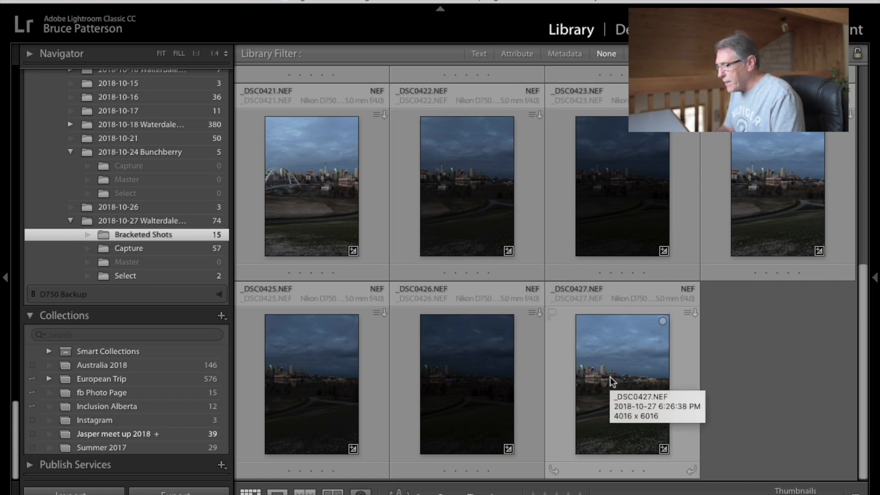
{"action": "key", "text": "ctrl+a"}
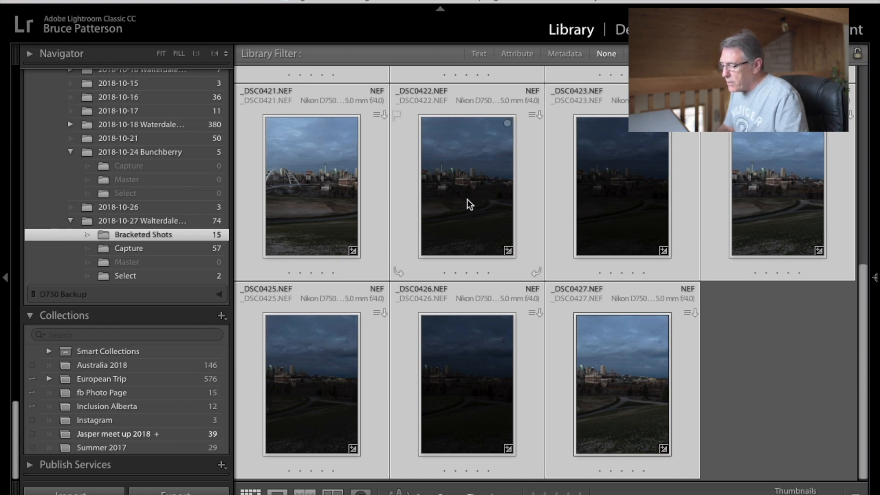
{"action": "right_click", "coordinate": [460, 182]}
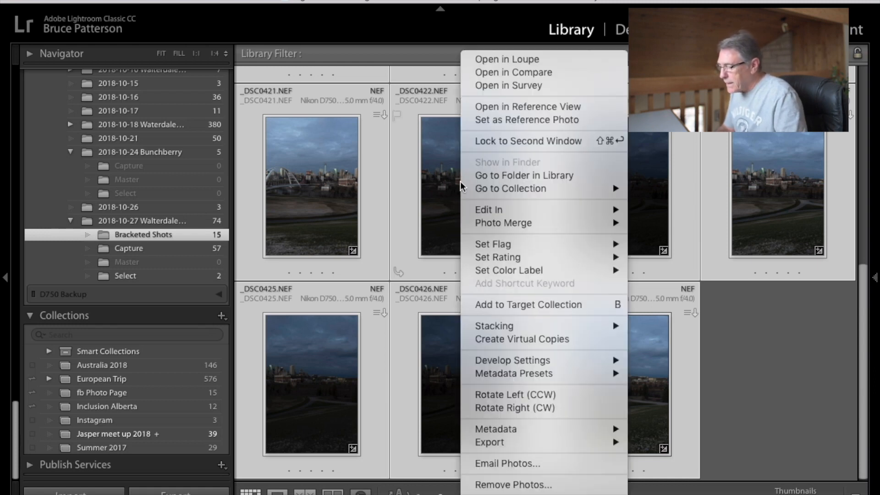
{"action": "mouse_move", "coordinate": [497, 228]}
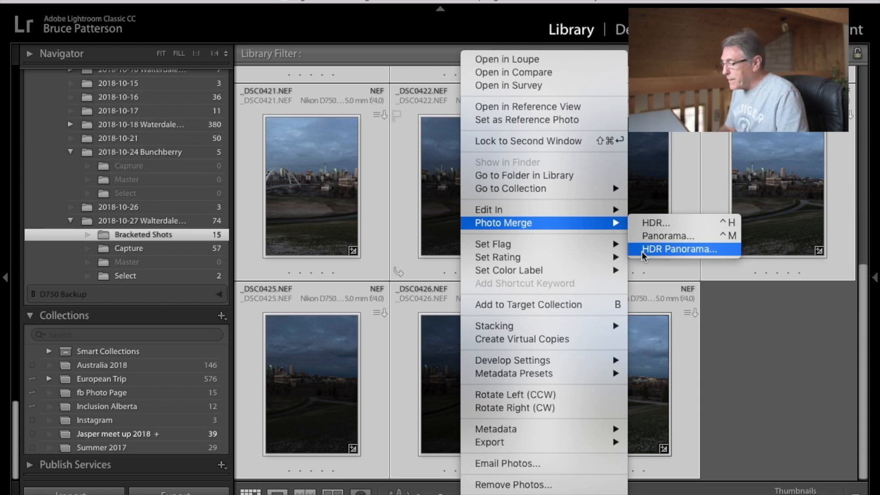
{"action": "left_click", "coordinate": [397, 48]}
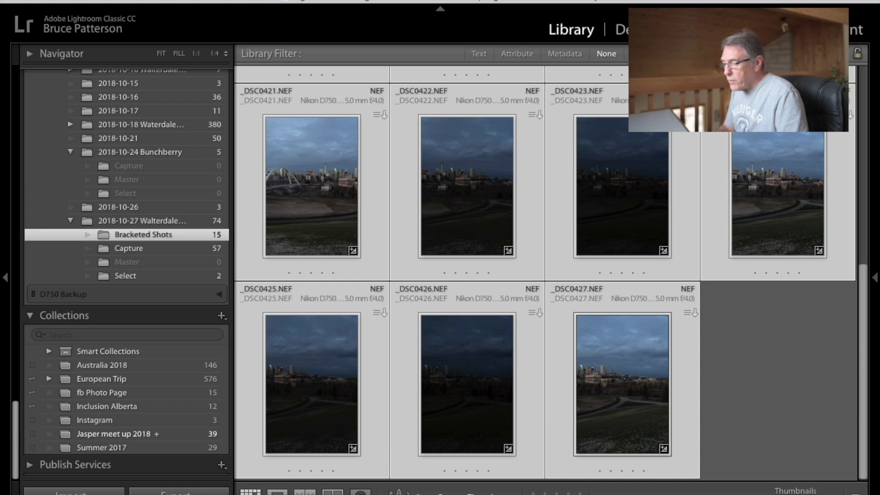
Start an HDR Panorama merge of the selected photos and turn off Auto Crop.
{"action": "left_click", "coordinate": [214, 1]}
{"action": "mouse_move", "coordinate": [243, 114]}
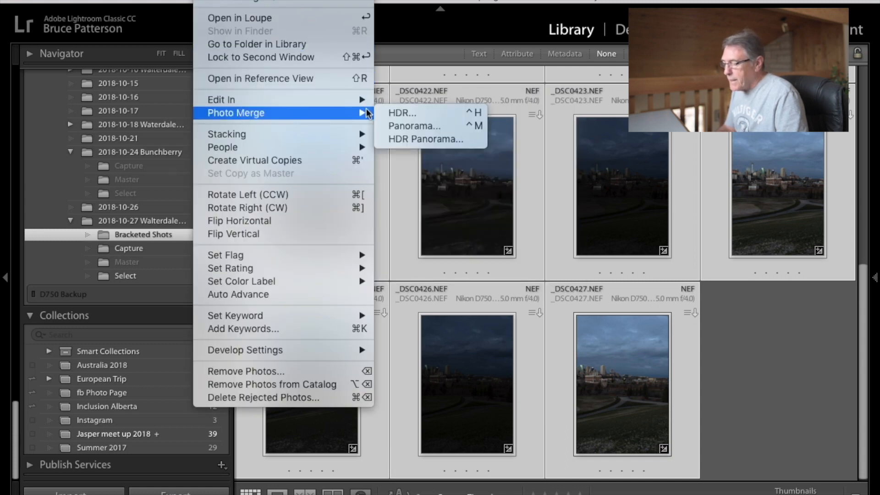
{"action": "left_click", "coordinate": [412, 138]}
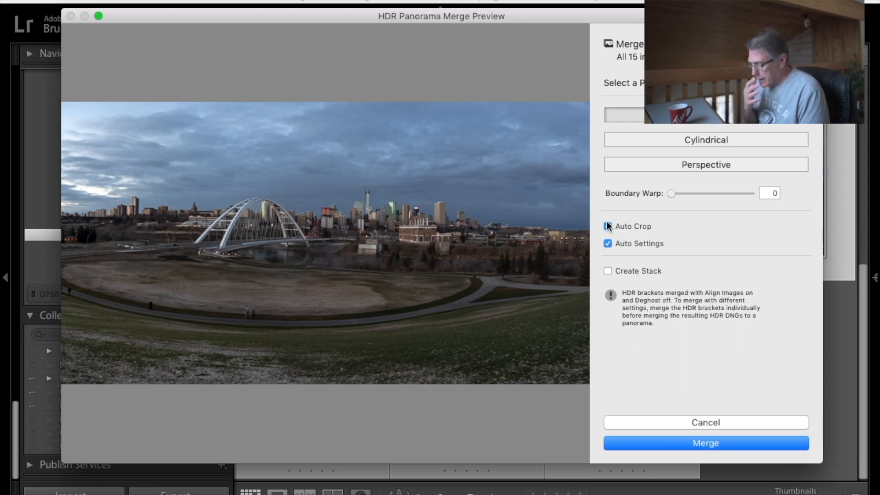
{"action": "left_click", "coordinate": [607, 226]}
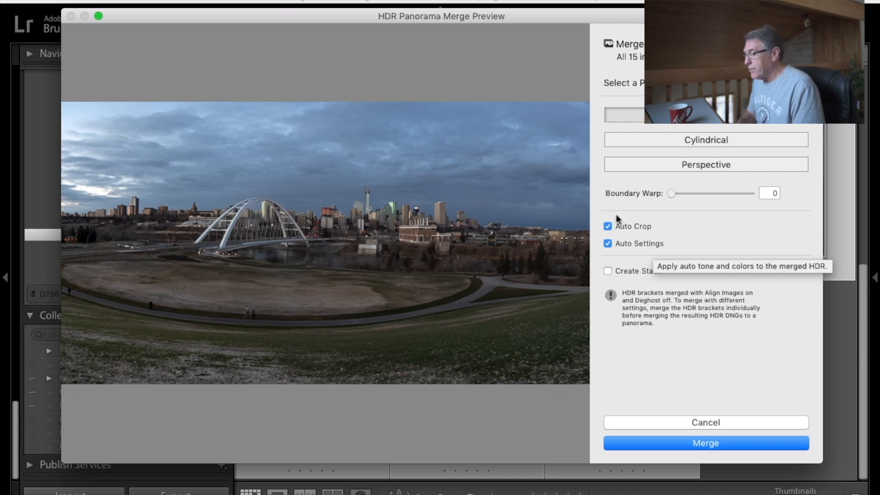
{"action": "left_click", "coordinate": [608, 227]}
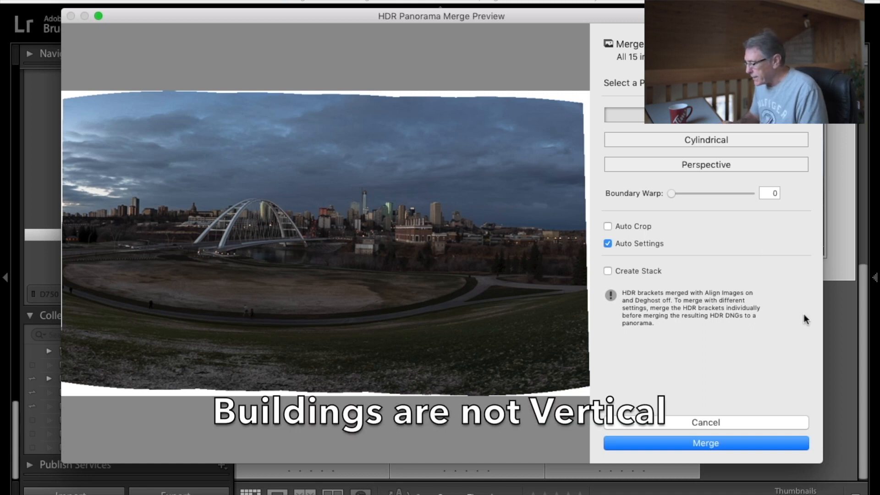
Set Boundary Warp to 65 and merge the HDR panorama.
{"action": "left_click_drag", "start_coordinate": [821, 316], "coordinate": [864, 334]}
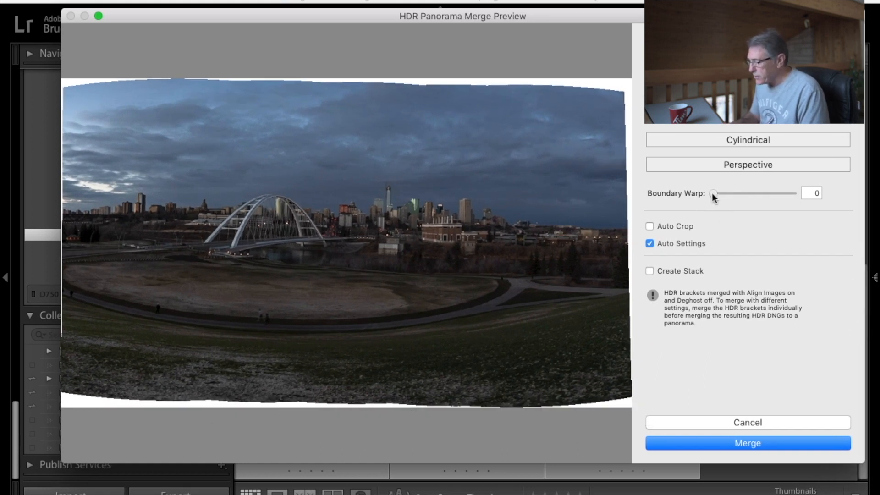
{"action": "left_click_drag", "start_coordinate": [713, 195], "coordinate": [764, 200]}
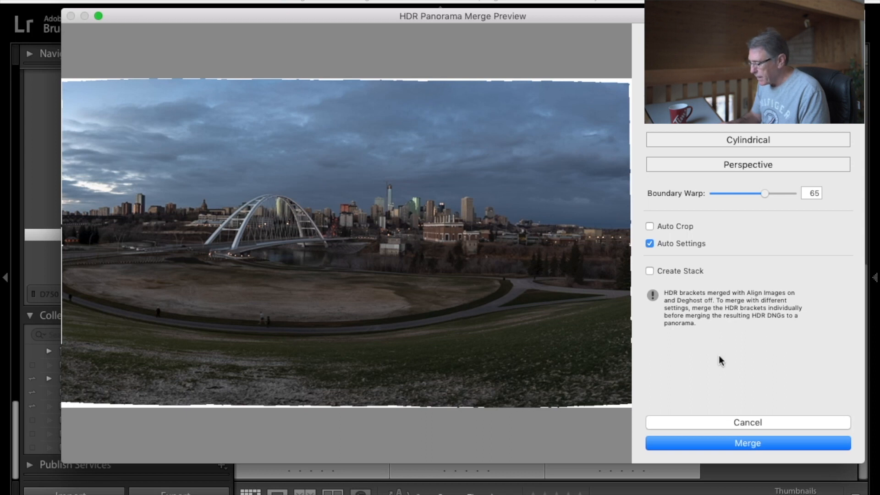
{"action": "left_click", "coordinate": [746, 444]}
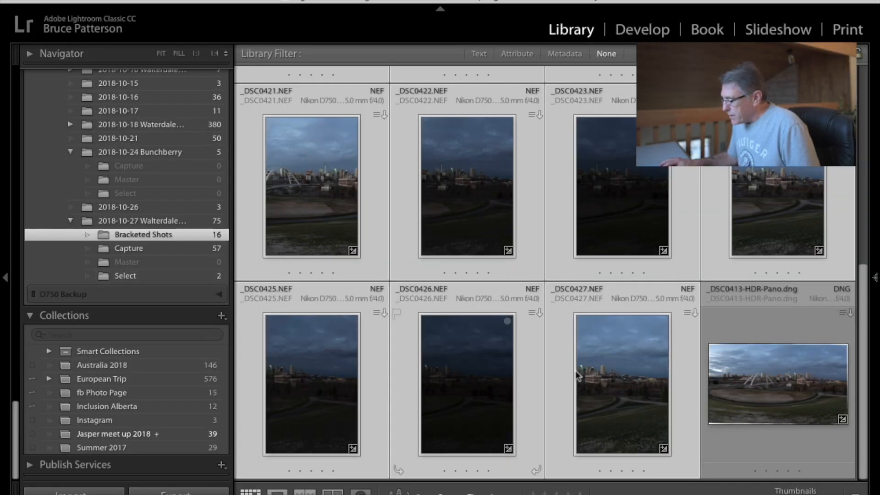
Select the merged panorama DNG and preview it full screen.
{"action": "left_click", "coordinate": [788, 355]}
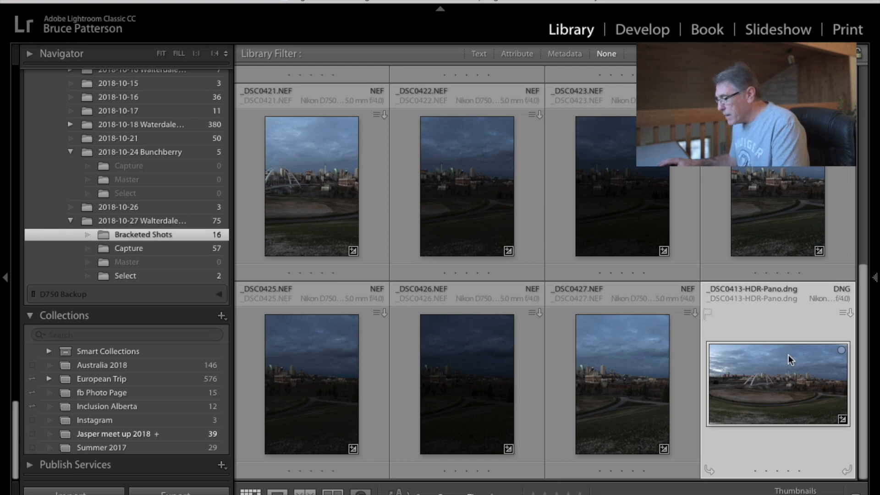
{"action": "key", "text": "f"}
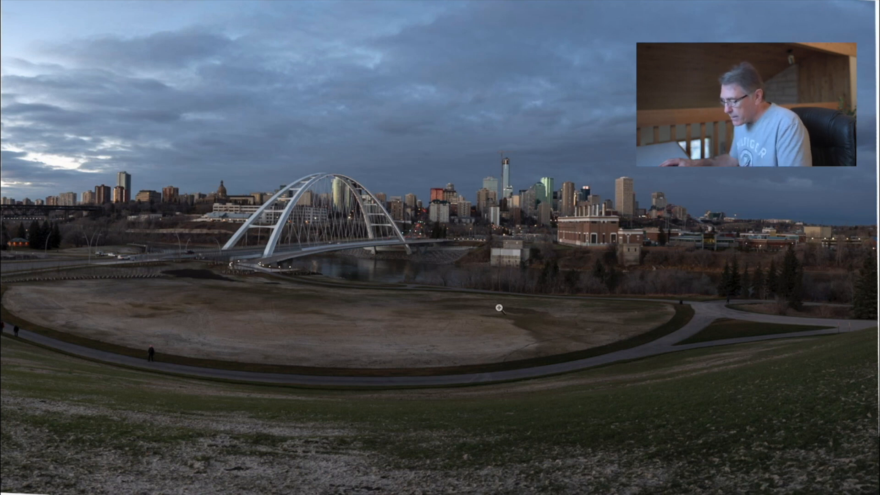
{"action": "key", "text": "f"}
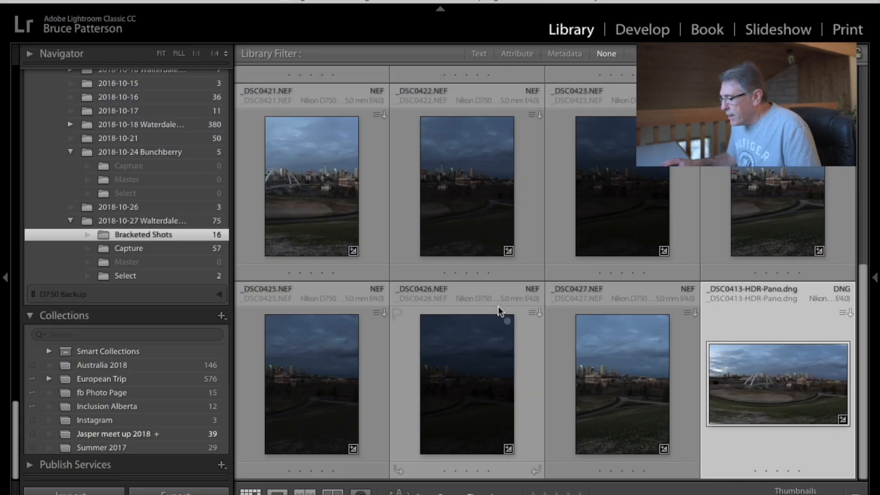
{"action": "left_click", "coordinate": [40, 1]}
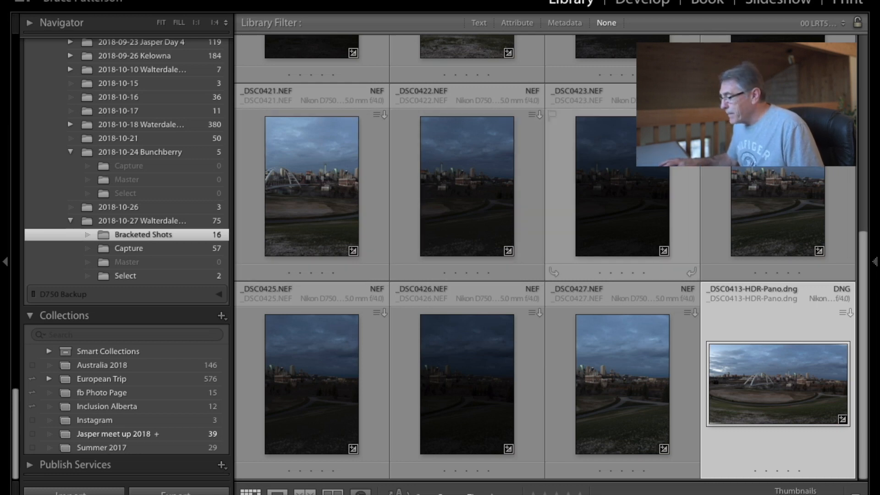
Open the panorama in Develop with the Basic panel expanded and the info overlay hidden.
{"action": "key", "text": "d"}
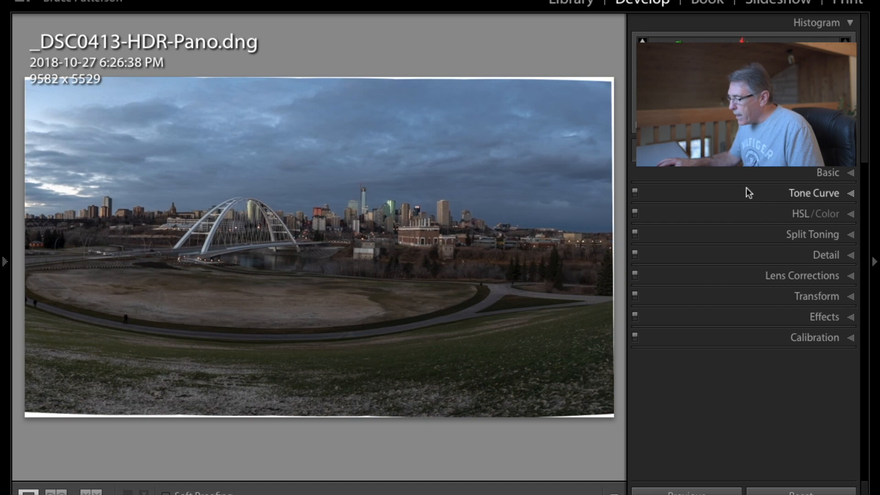
{"action": "left_click", "coordinate": [799, 171]}
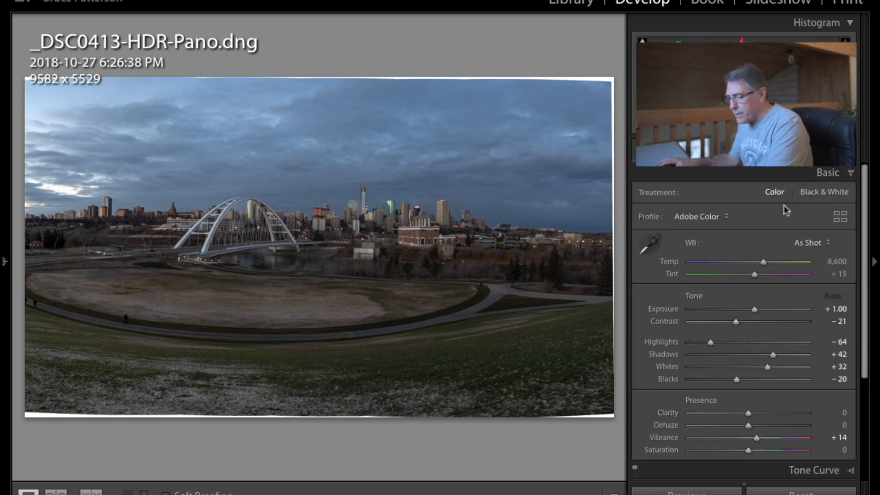
{"action": "key", "text": "i"}
{"action": "key", "text": "i"}
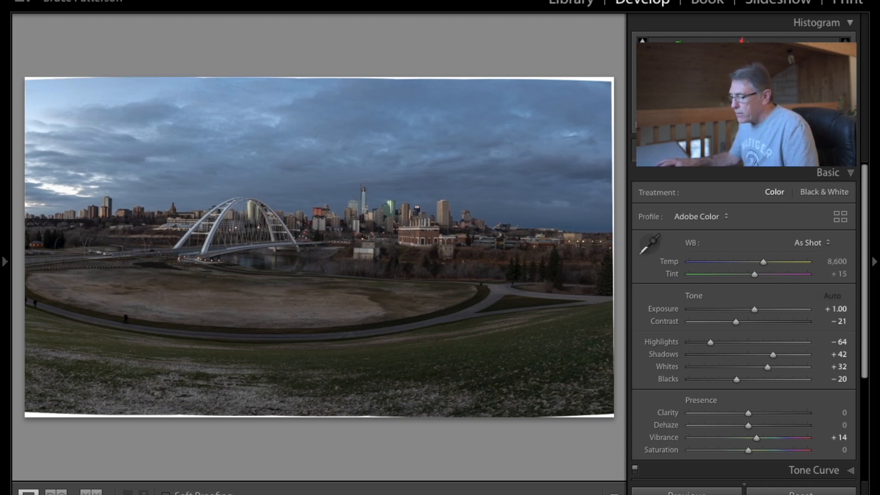
Crop the panorama to a 16 x 9 aspect ratio, trimming away the white edges.
{"action": "key", "text": "r"}
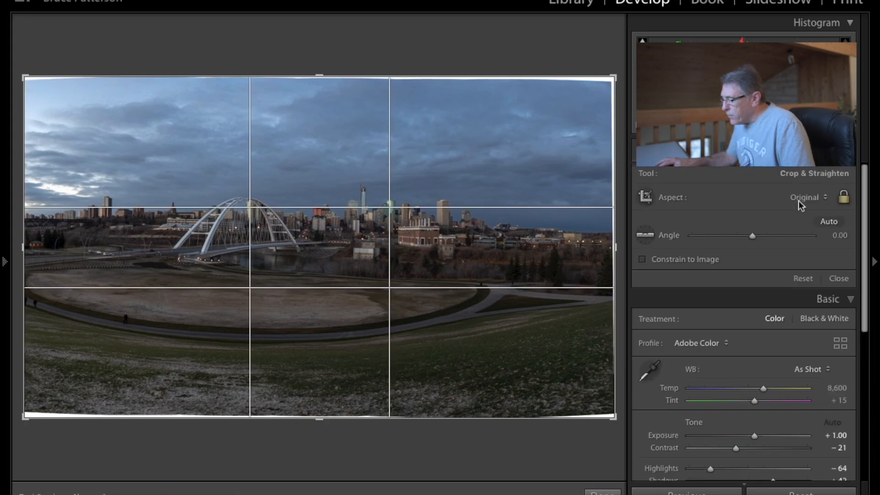
{"action": "left_click", "coordinate": [823, 197]}
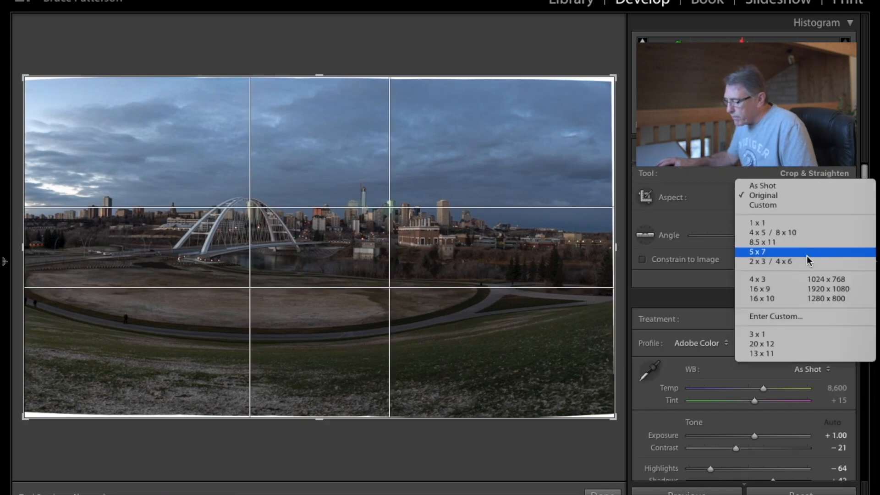
{"action": "left_click", "coordinate": [780, 287]}
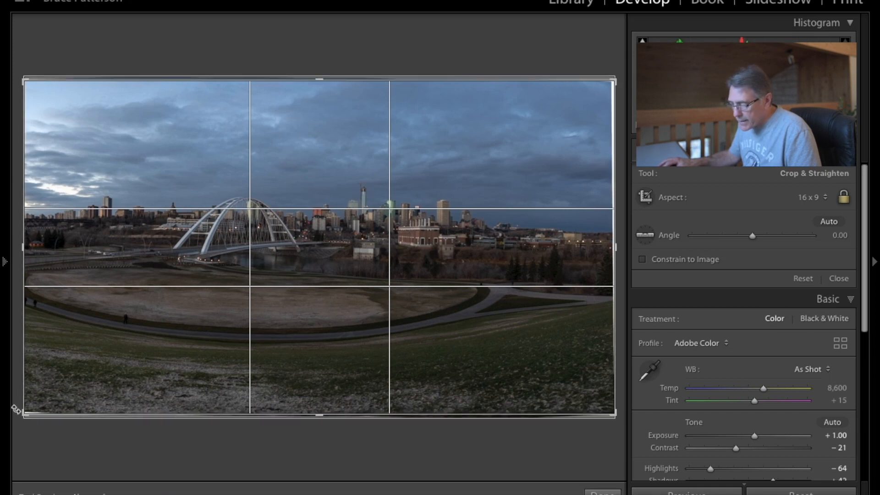
{"action": "left_click_drag", "start_coordinate": [24, 414], "coordinate": [59, 392]}
{"action": "mouse_move", "coordinate": [361, 350]}
{"action": "left_mouse_down"}
{"action": "mouse_move", "coordinate": [334, 359]}
{"action": "mouse_move", "coordinate": [332, 330]}
{"action": "mouse_move", "coordinate": [310, 335]}
{"action": "mouse_move", "coordinate": [391, 345]}
{"action": "mouse_move", "coordinate": [364, 341]}
{"action": "left_mouse_up"}
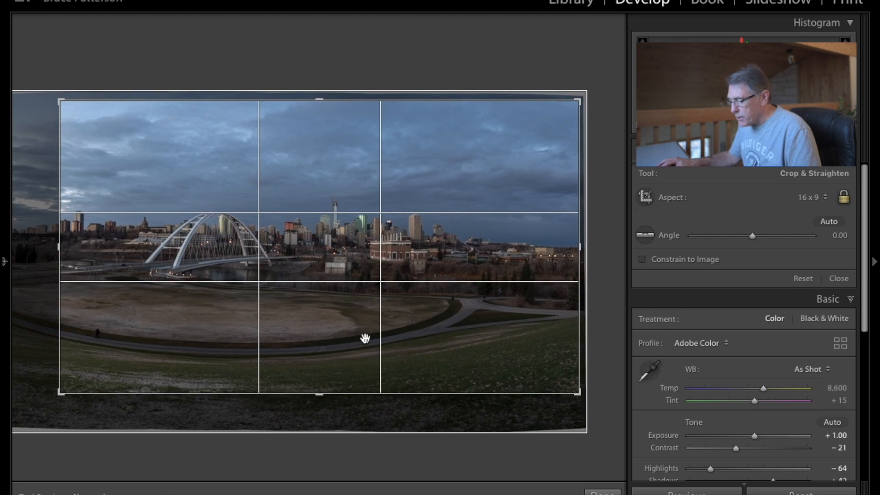
{"action": "left_click", "coordinate": [602, 491]}
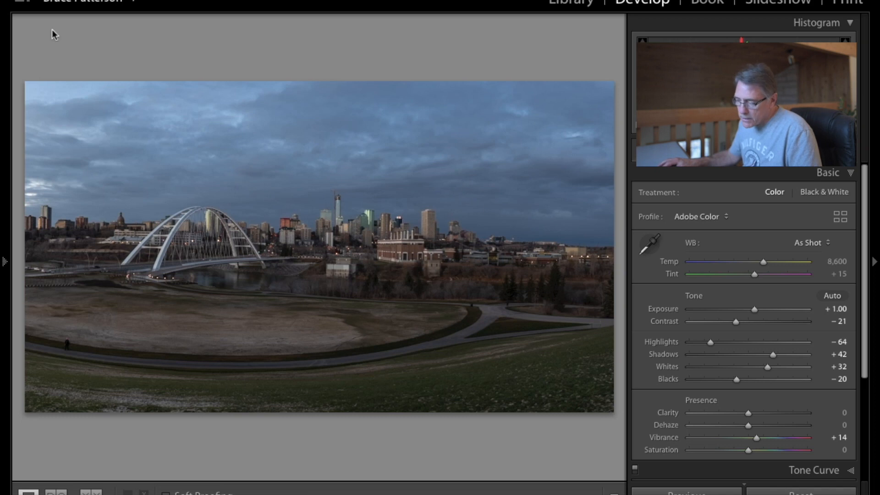
Set the white balance with the eyedropper by sampling a neutral spot on the foreground field.
{"action": "mouse_move", "coordinate": [5, 264]}
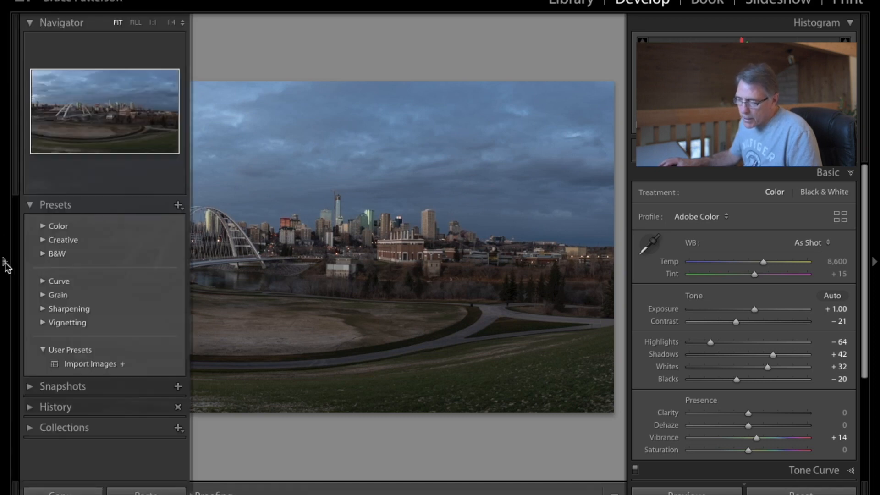
{"action": "left_click", "coordinate": [5, 264]}
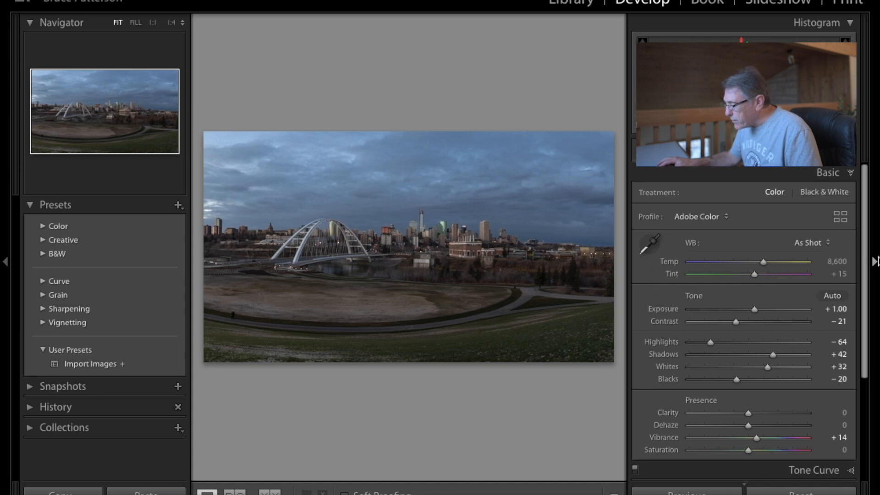
{"action": "left_click", "coordinate": [647, 248]}
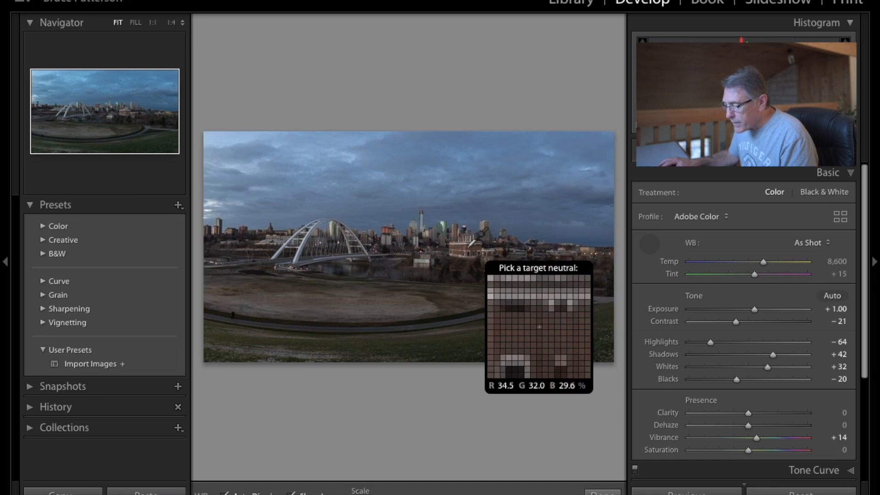
{"action": "left_click", "coordinate": [367, 303]}
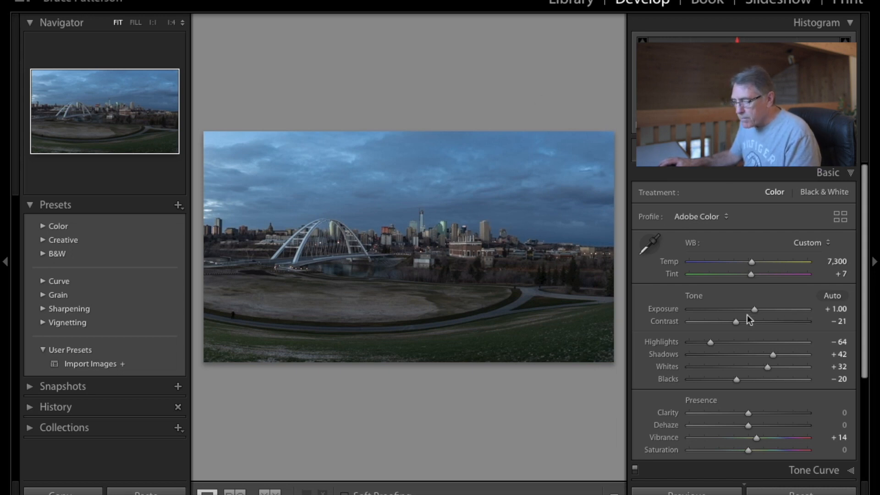
Hide the left panel and apply Auto tone to the panorama.
{"action": "left_click", "coordinate": [6, 262]}
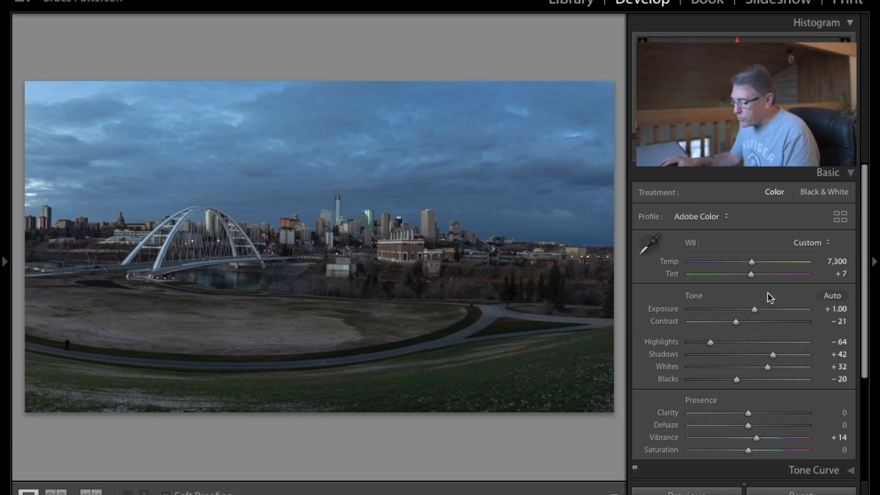
{"action": "left_click", "coordinate": [833, 296]}
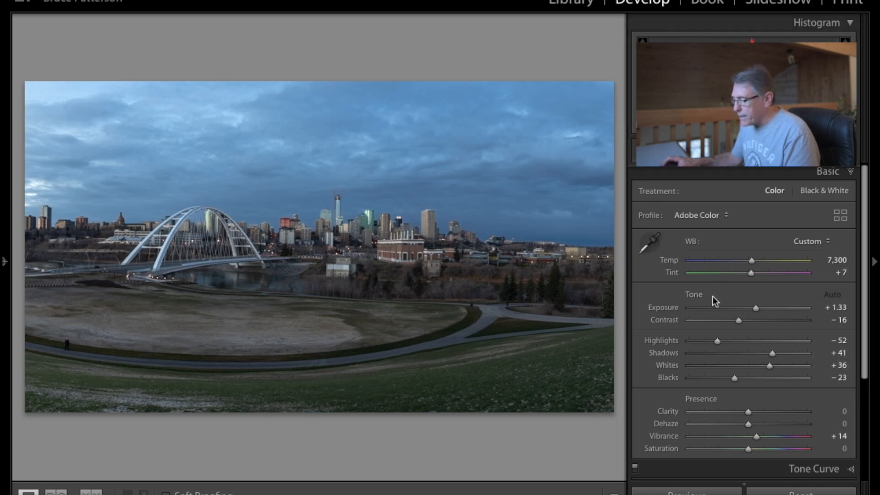
Apply the Medium Contrast point curve in the Tone Curve, then return to the Basic settings.
{"action": "scroll", "coordinate": [713, 296], "scroll_direction": "down", "scroll_amount": 1}
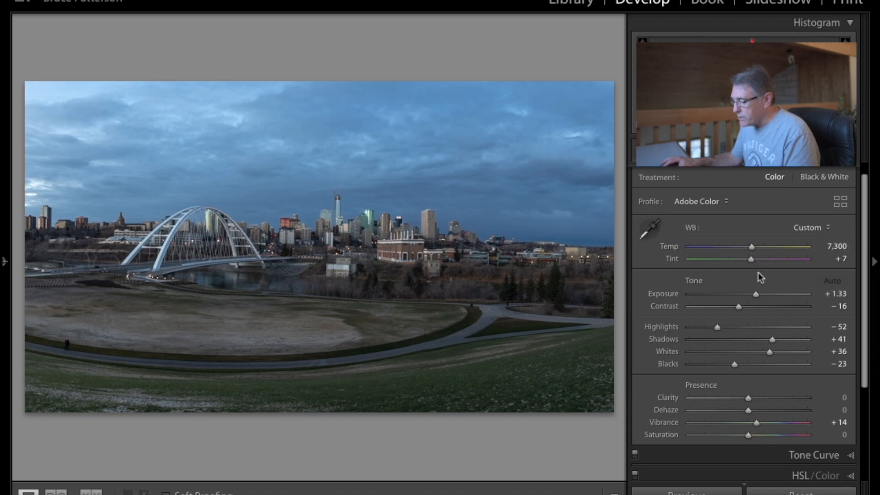
{"action": "left_click", "coordinate": [777, 454]}
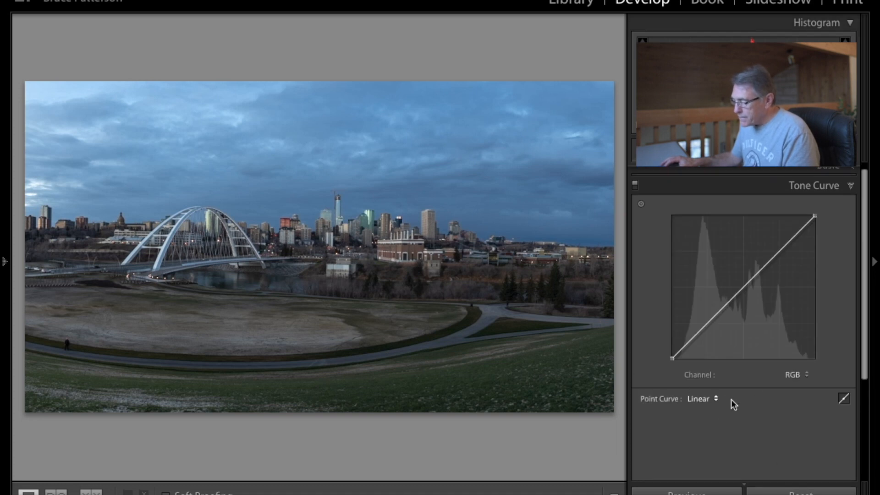
{"action": "left_click", "coordinate": [713, 398]}
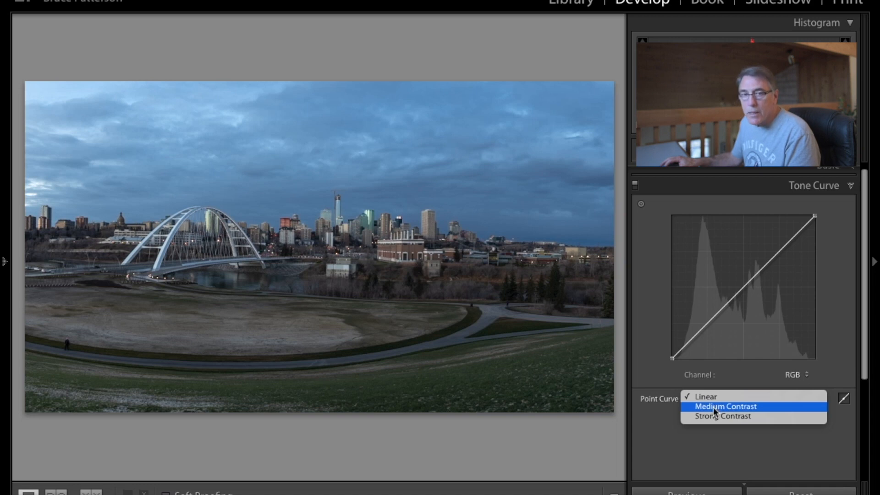
{"action": "left_click", "coordinate": [713, 407]}
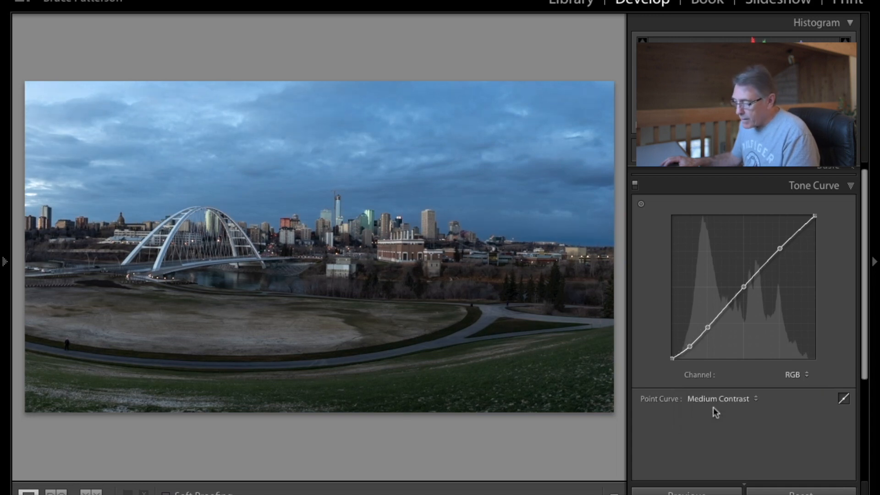
{"action": "left_click", "coordinate": [708, 184]}
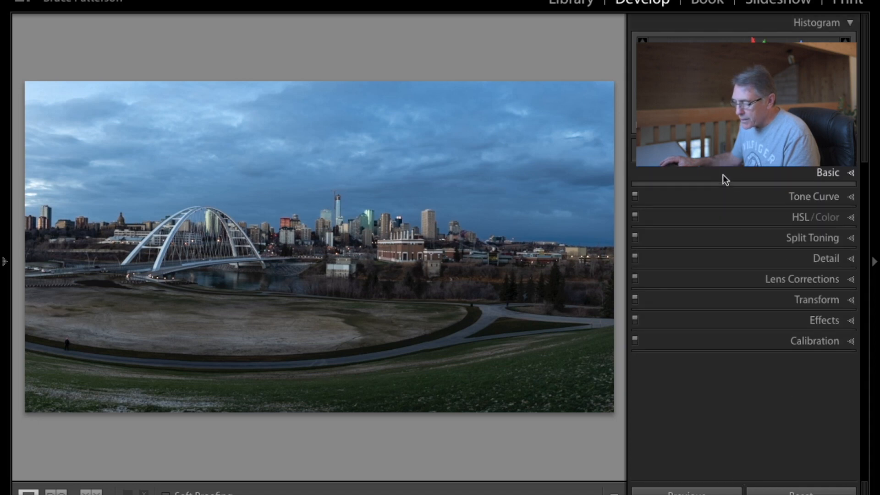
{"action": "left_click", "coordinate": [722, 174]}
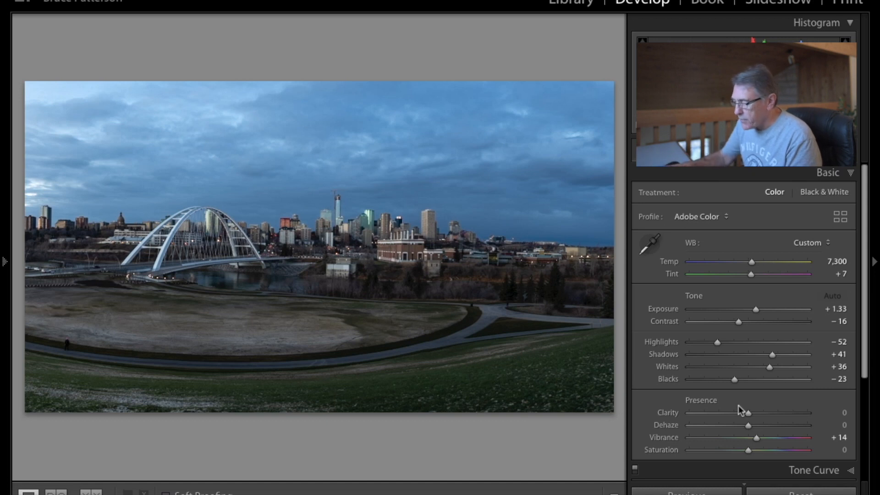
Toggle between the before and after views to compare the edits.
{"action": "key", "text": "backslash"}
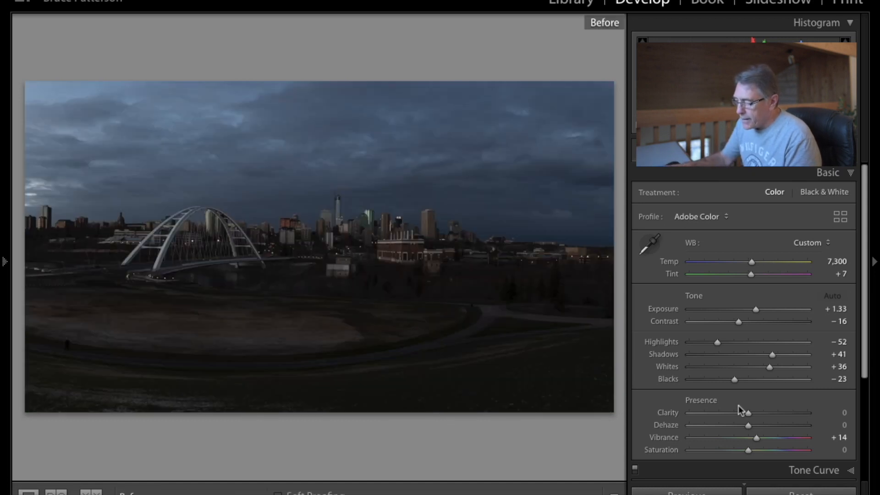
{"action": "key", "text": "backslash"}
{"action": "key", "text": "backslash"}
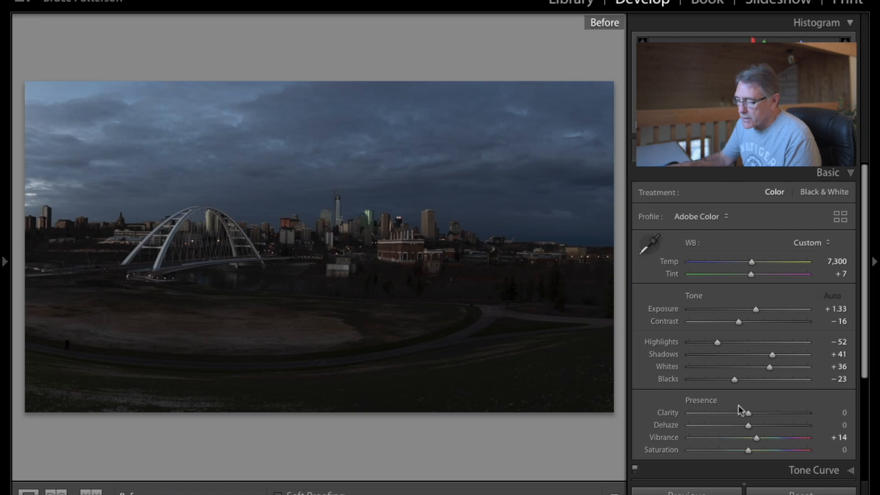
{"action": "key", "text": "backslash"}
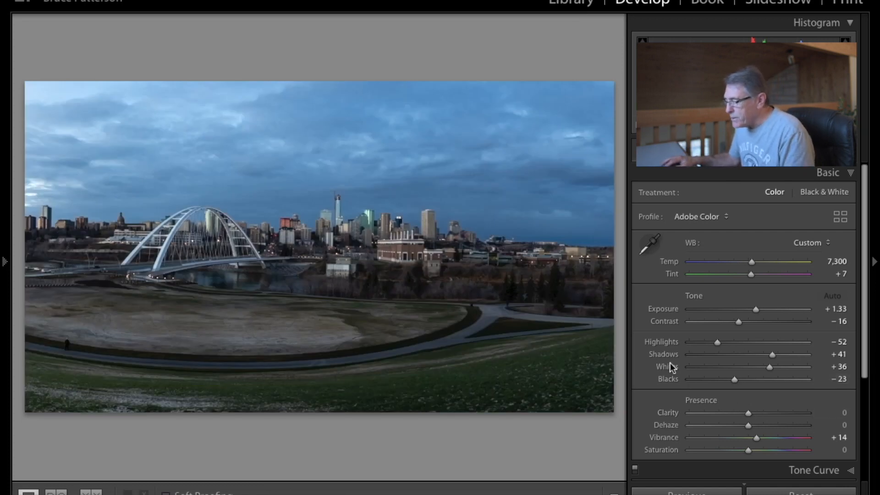
Set Whites to +33 and Blacks to -26, checking clipping with the preview.
{"action": "left_click", "coordinate": [768, 366], "text": "alt"}
{"action": "mouse_move", "coordinate": [769, 367]}
{"action": "left_mouse_down"}
{"action": "mouse_move", "coordinate": [802, 378]}
{"action": "mouse_move", "coordinate": [767, 380]}
{"action": "left_mouse_up"}
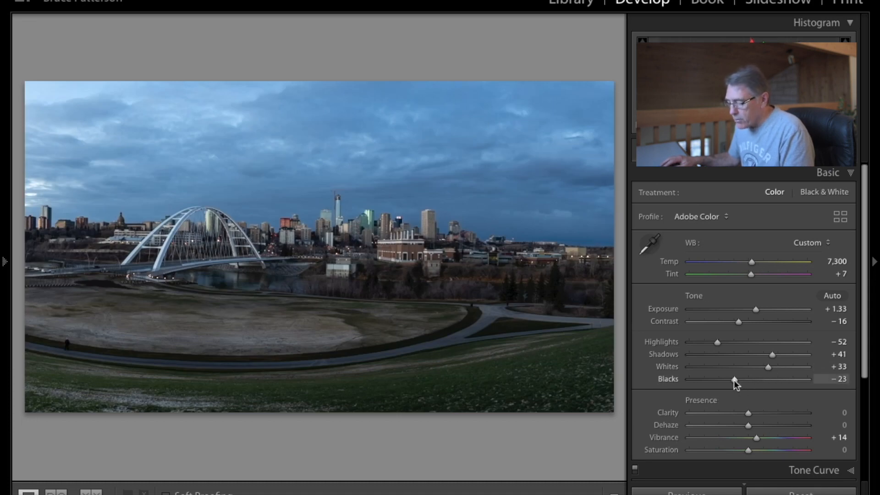
{"action": "key", "text": "alt"}
{"action": "left_click_drag", "start_coordinate": [733, 381], "coordinate": [718, 386]}
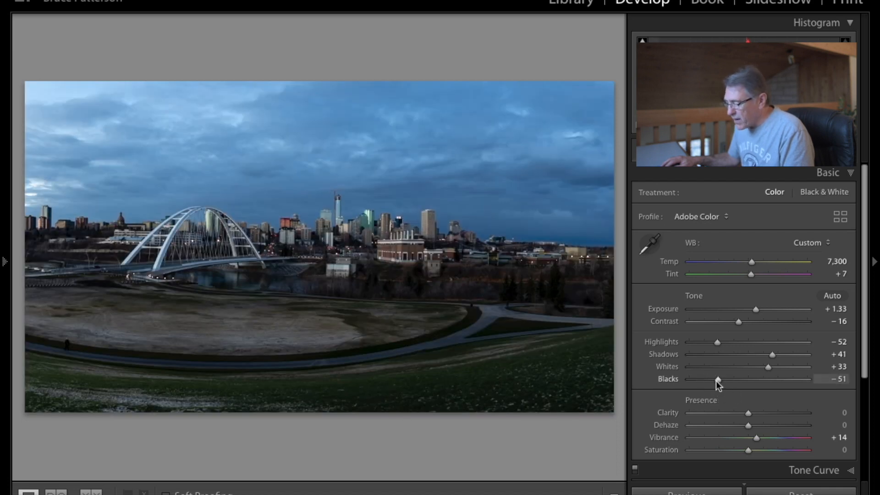
{"action": "mouse_move", "coordinate": [717, 378]}
{"action": "left_mouse_down"}
{"action": "mouse_move", "coordinate": [709, 381]}
{"action": "mouse_move", "coordinate": [732, 380]}
{"action": "left_mouse_up"}
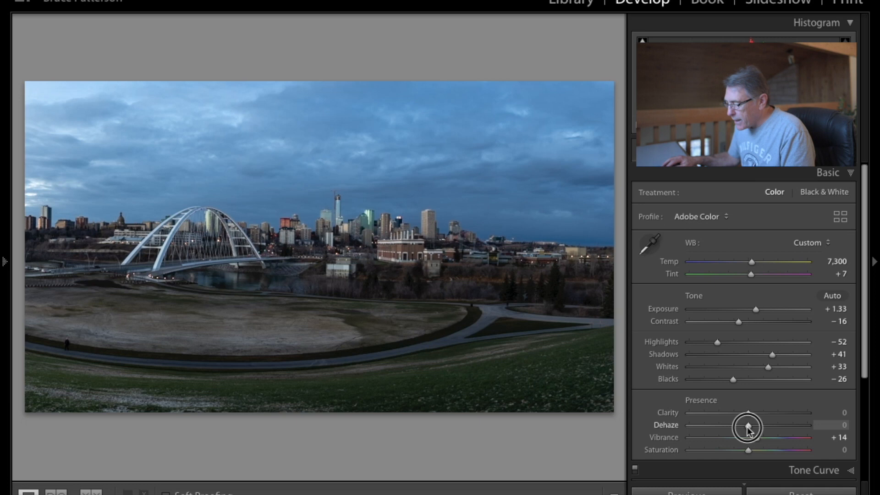
Set Dehaze to +11 and Saturation to +7.
{"action": "left_click_drag", "start_coordinate": [747, 427], "coordinate": [754, 427]}
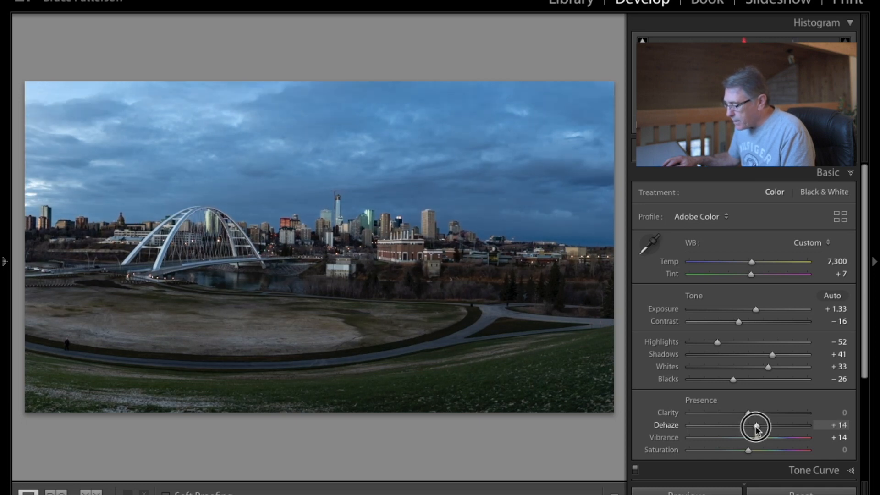
{"action": "left_click_drag", "start_coordinate": [755, 428], "coordinate": [754, 425]}
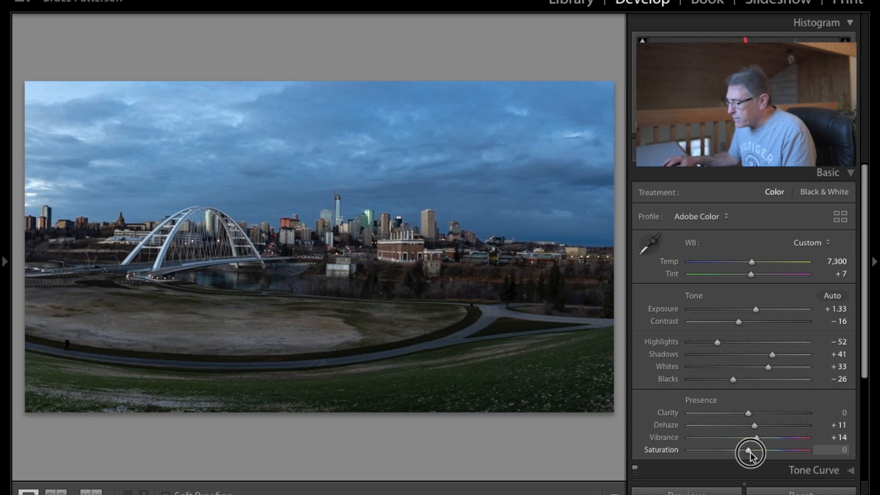
{"action": "left_click_drag", "start_coordinate": [749, 451], "coordinate": [754, 452]}
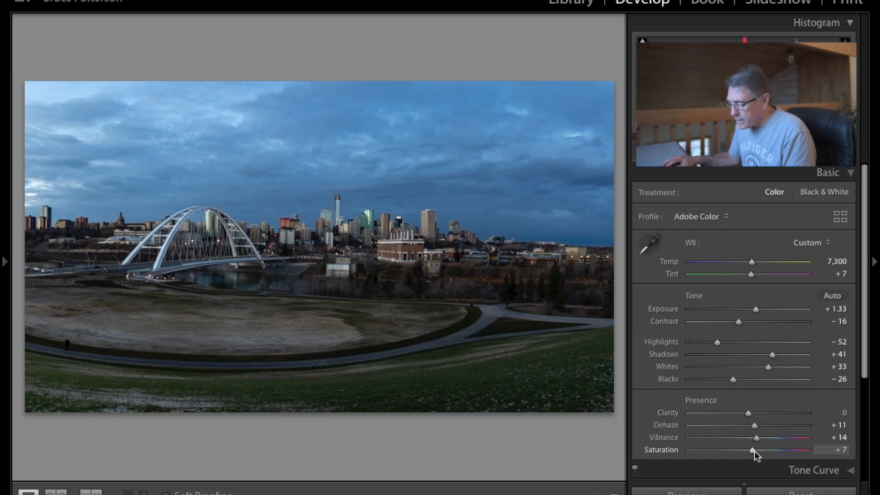
Open and review the Lens Corrections settings.
{"action": "scroll", "coordinate": [777, 383], "scroll_direction": "down", "scroll_amount": 5}
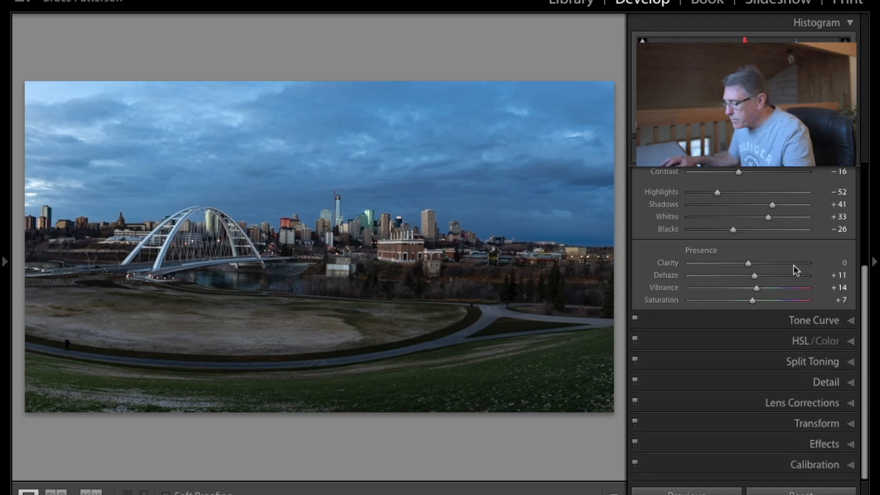
{"action": "left_click", "coordinate": [799, 406]}
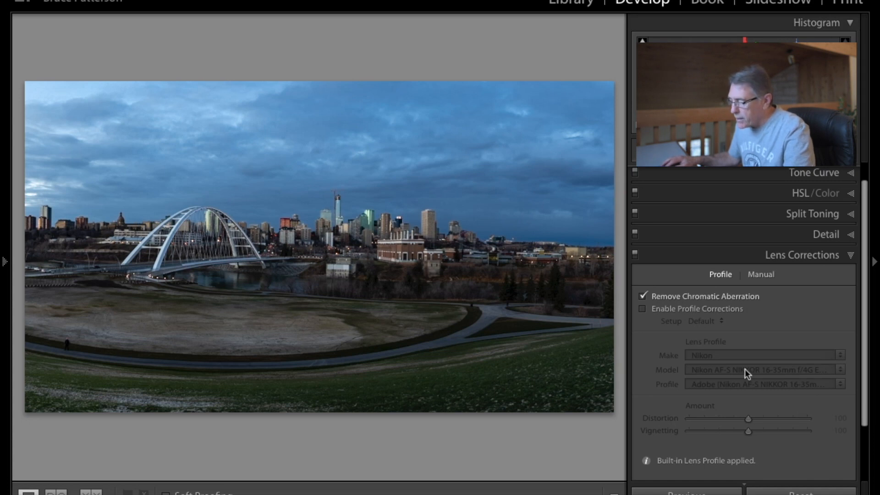
{"action": "left_click", "coordinate": [760, 255]}
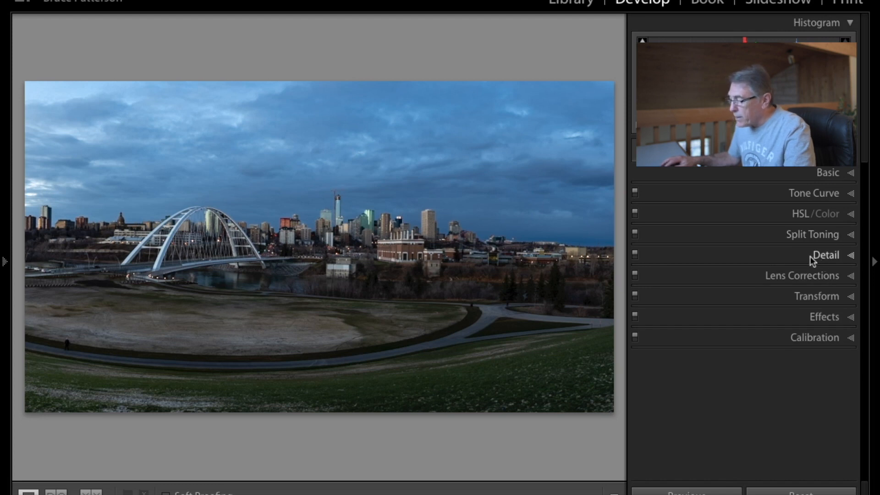
Set sharpening Detail to 44 and Masking to 52 using the mask preview.
{"action": "left_click", "coordinate": [785, 252]}
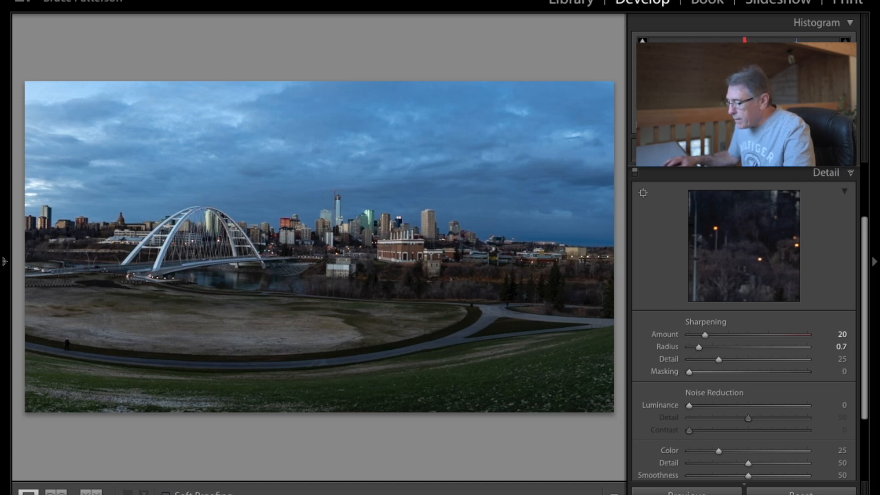
{"action": "left_click_drag", "start_coordinate": [720, 358], "coordinate": [743, 366]}
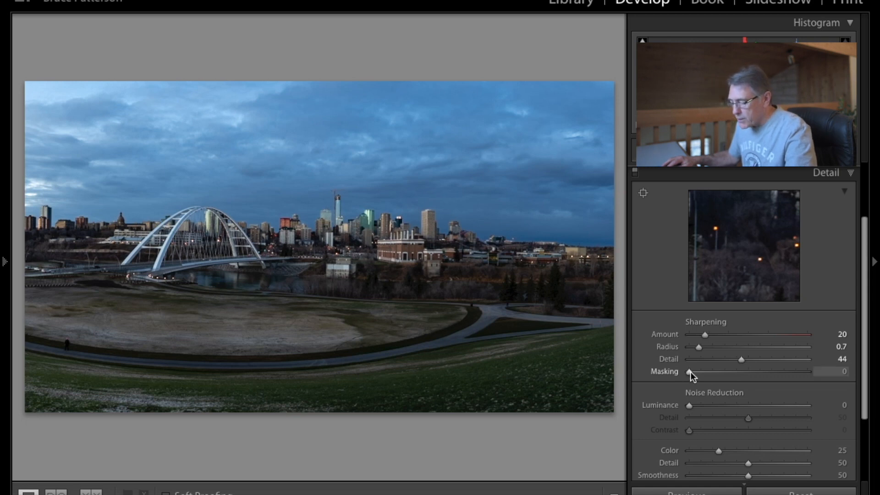
{"action": "key", "text": "alt"}
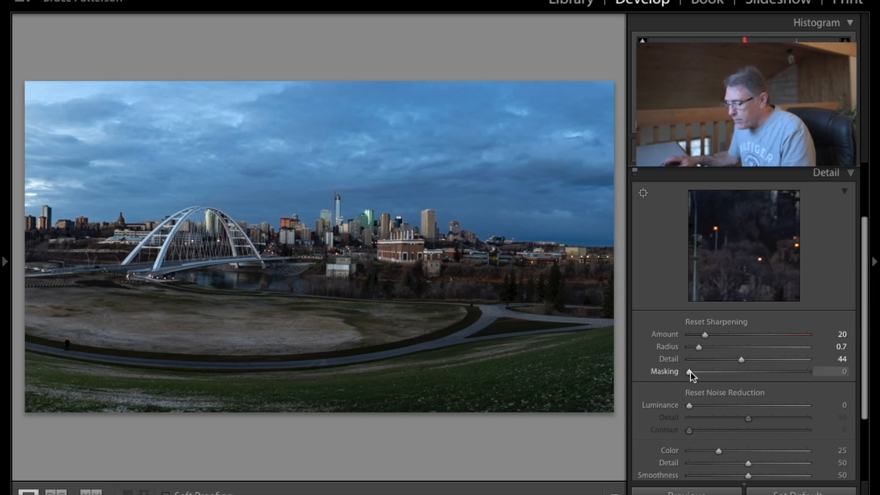
{"action": "left_click_drag", "start_coordinate": [691, 372], "coordinate": [752, 379]}
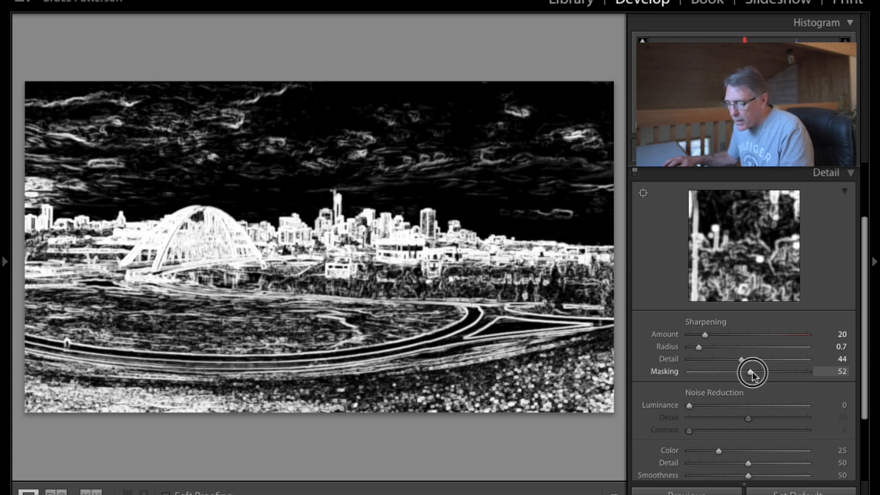
{"action": "left_click_drag", "start_coordinate": [751, 372], "coordinate": [751, 372]}
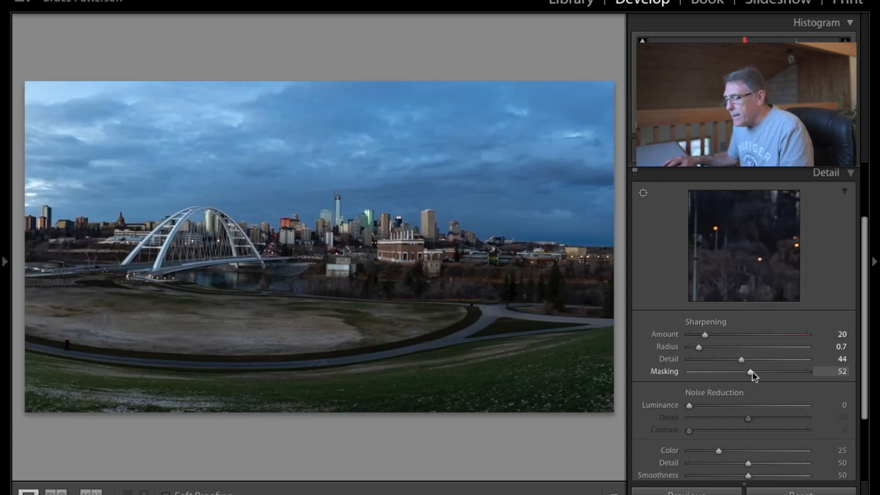
Zoom in to raise sharpening Amount to 63, then set Luminance noise reduction to 26.
{"action": "left_click", "coordinate": [348, 272]}
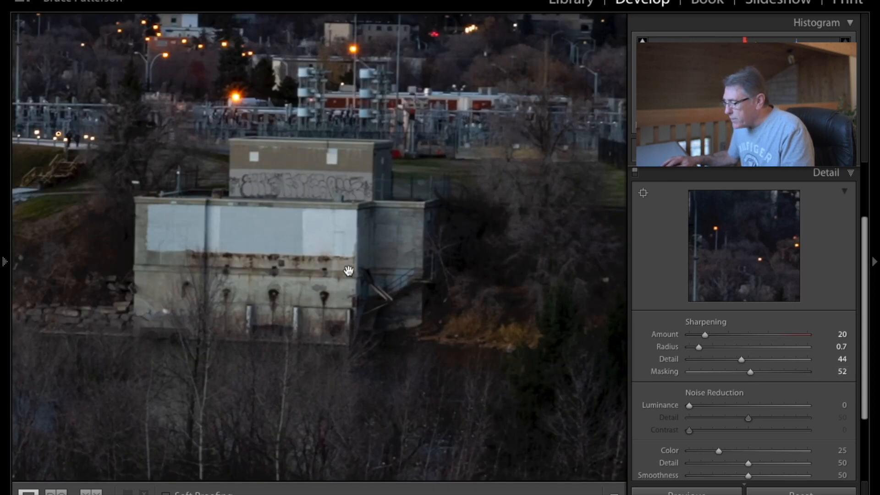
{"action": "left_click_drag", "start_coordinate": [704, 336], "coordinate": [738, 344]}
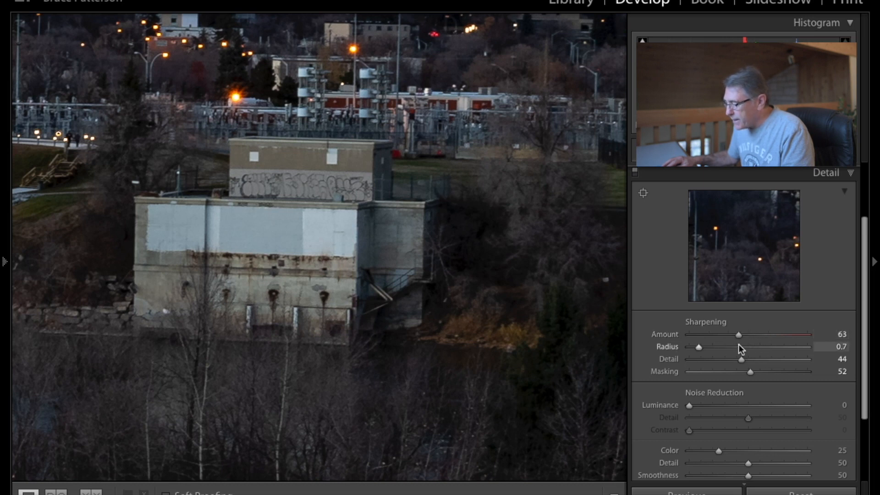
{"action": "left_click", "coordinate": [488, 332]}
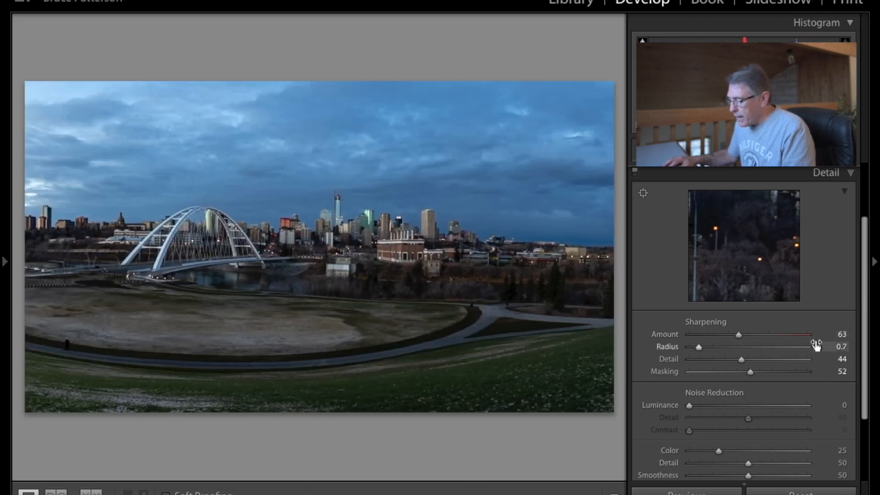
{"action": "left_click_drag", "start_coordinate": [688, 405], "coordinate": [718, 401]}
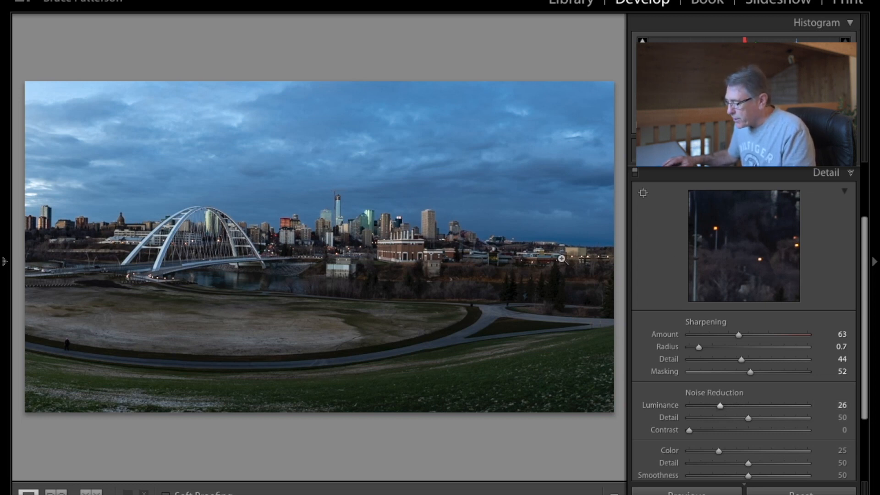
Add a post-crop vignette with Amount -17, comparing it on and off.
{"action": "scroll", "coordinate": [692, 306], "scroll_direction": "down", "scroll_amount": 3}
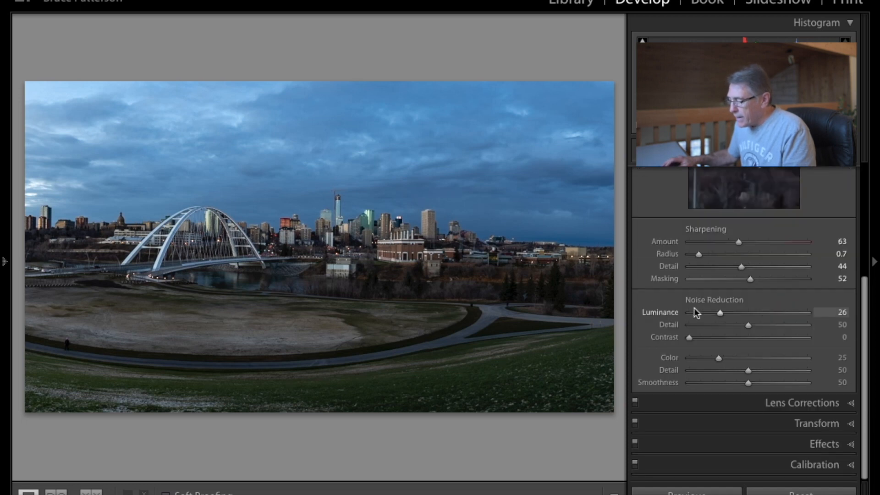
{"action": "left_click", "coordinate": [816, 447]}
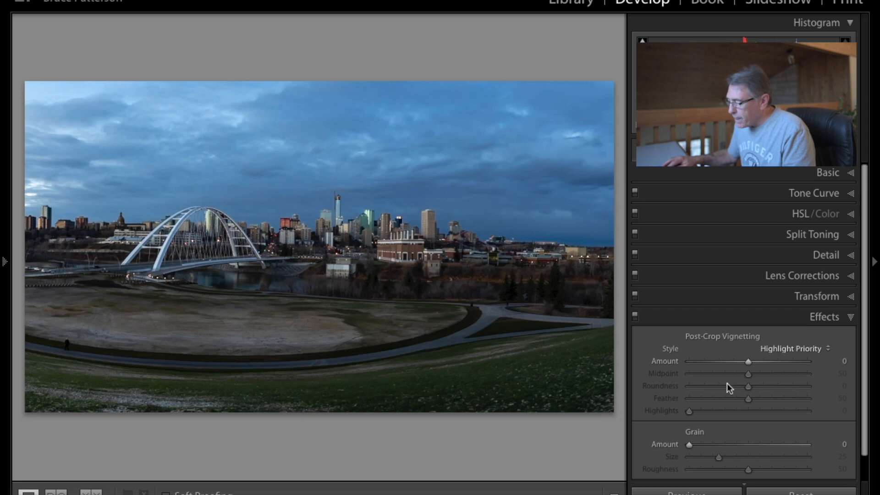
{"action": "left_click_drag", "start_coordinate": [749, 364], "coordinate": [739, 362]}
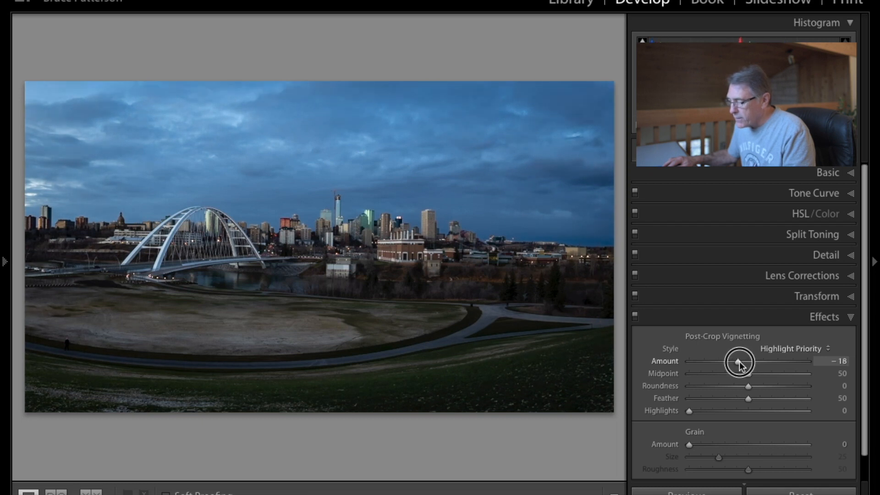
{"action": "left_click_drag", "start_coordinate": [740, 362], "coordinate": [737, 361]}
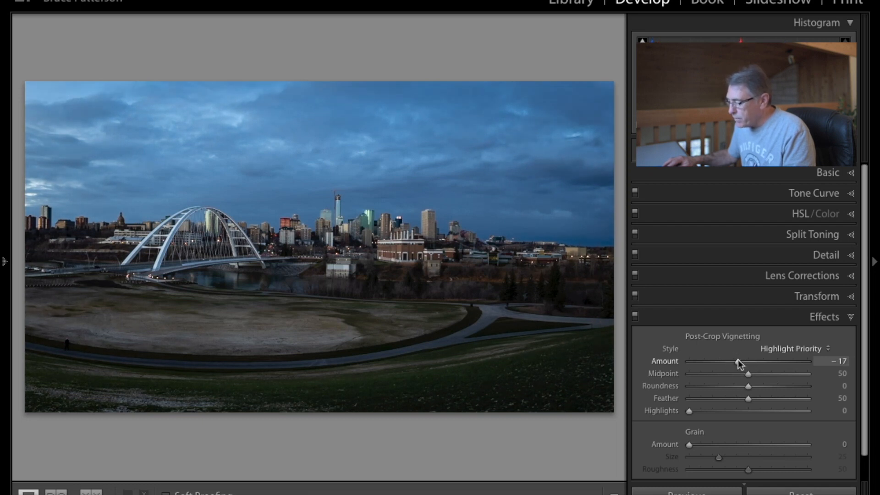
{"action": "left_click", "coordinate": [635, 315]}
{"action": "left_click", "coordinate": [636, 315]}
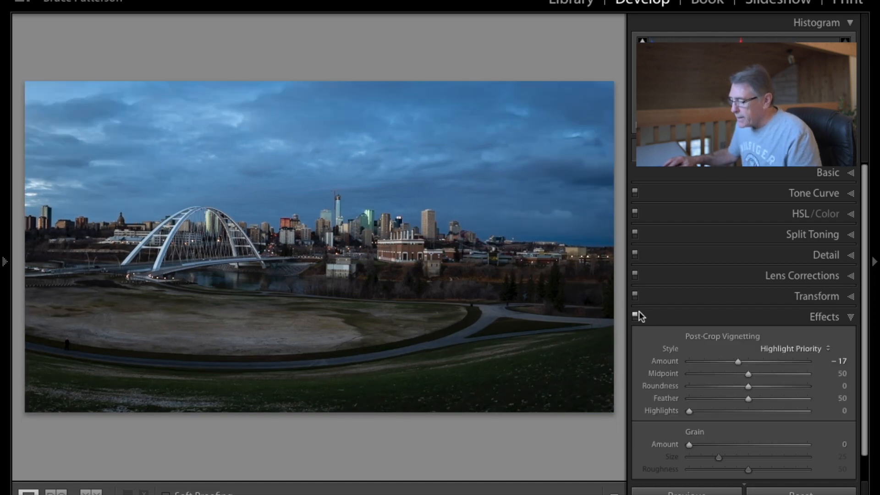
{"action": "left_click", "coordinate": [776, 318]}
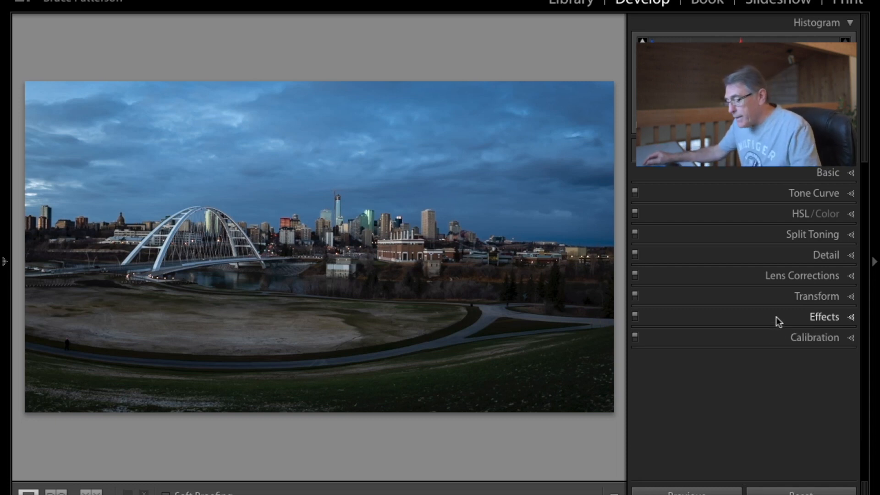
Compare the edited panorama with the original in a side-by-side before/after view, then return to the single view.
{"action": "key", "text": "y"}
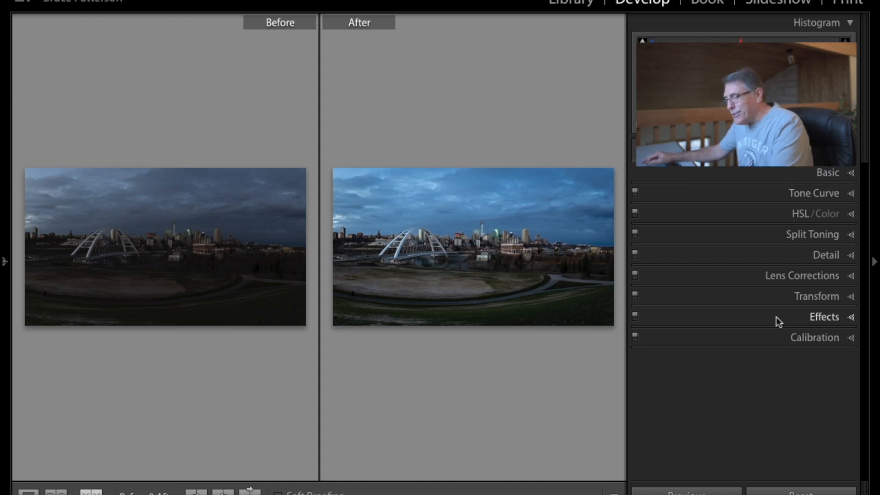
{"action": "key", "text": "y"}
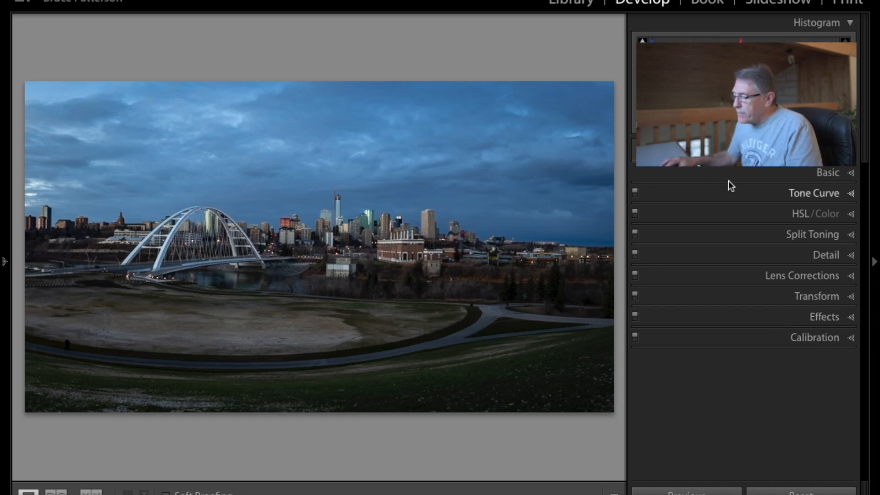
Lower Highlights to -79 and raise Whites to +39 in the Basic settings, then preview the image full screen.
{"action": "left_click", "coordinate": [738, 168]}
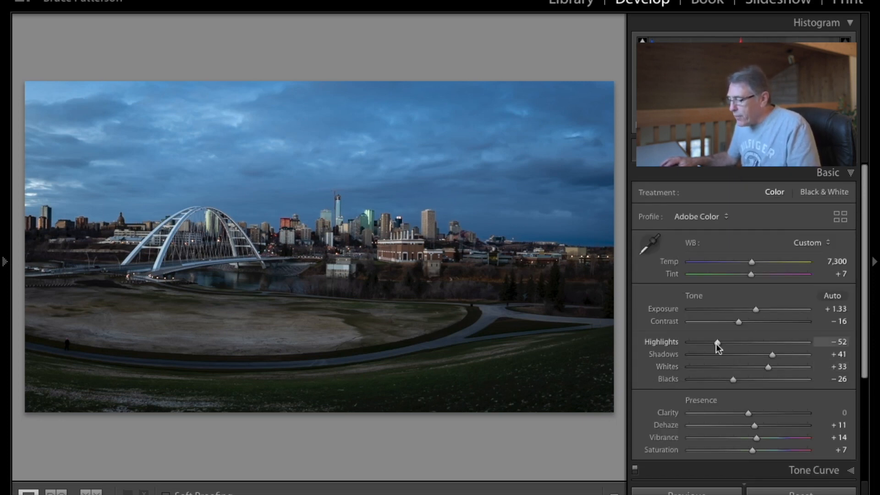
{"action": "left_click_drag", "start_coordinate": [717, 343], "coordinate": [701, 342]}
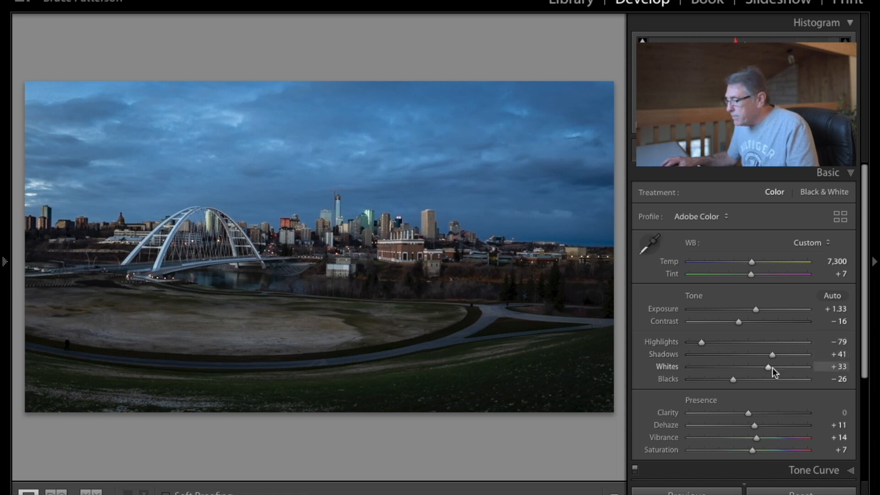
{"action": "mouse_move", "coordinate": [765, 367]}
{"action": "left_mouse_down"}
{"action": "mouse_move", "coordinate": [777, 366]}
{"action": "mouse_move", "coordinate": [767, 366]}
{"action": "left_mouse_up"}
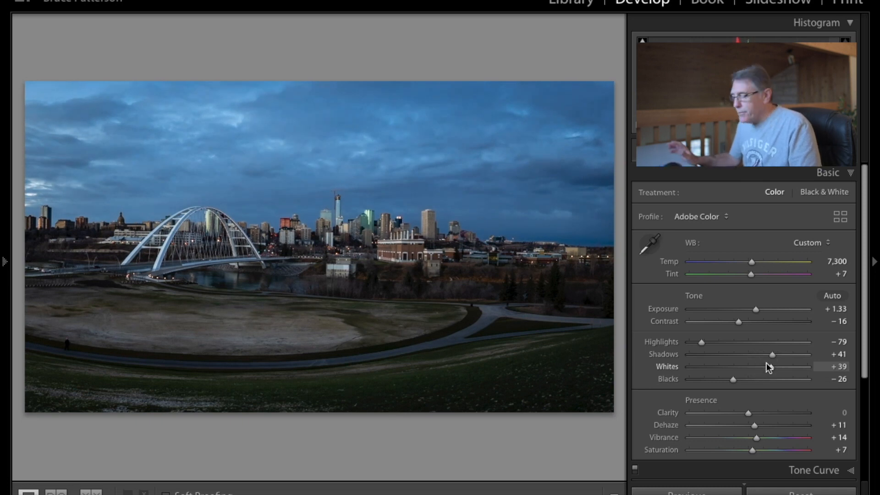
{"action": "key", "text": "f"}
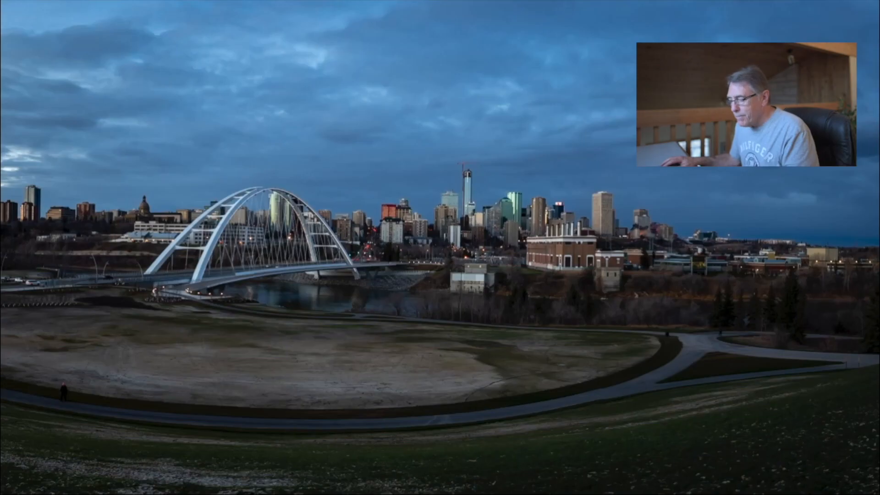